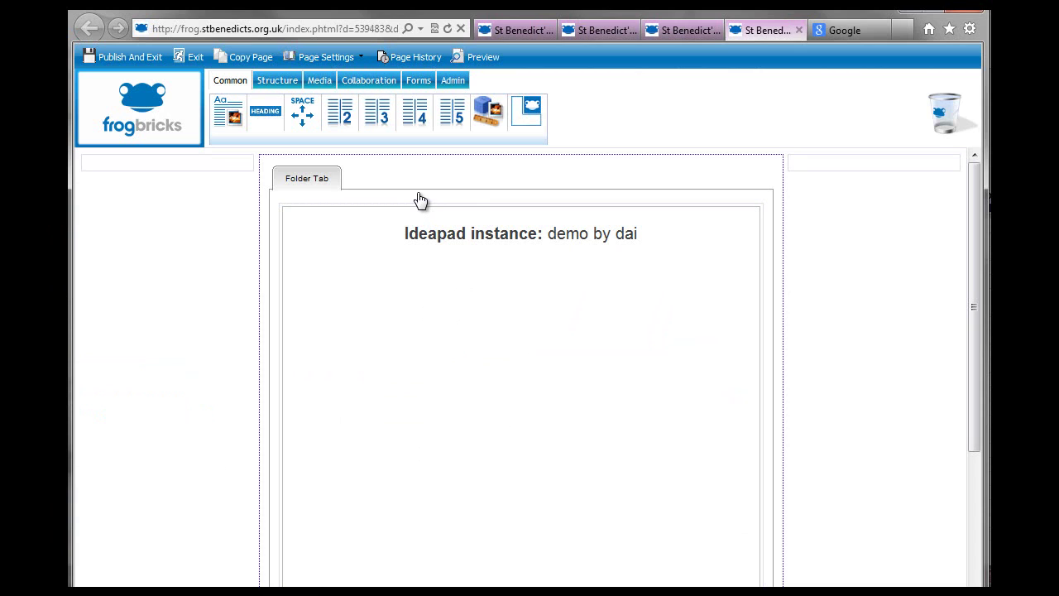
# Show the Structure widgets and page the toolbar right to reveal the Conditional bricks.
pyautogui.click(278, 83)
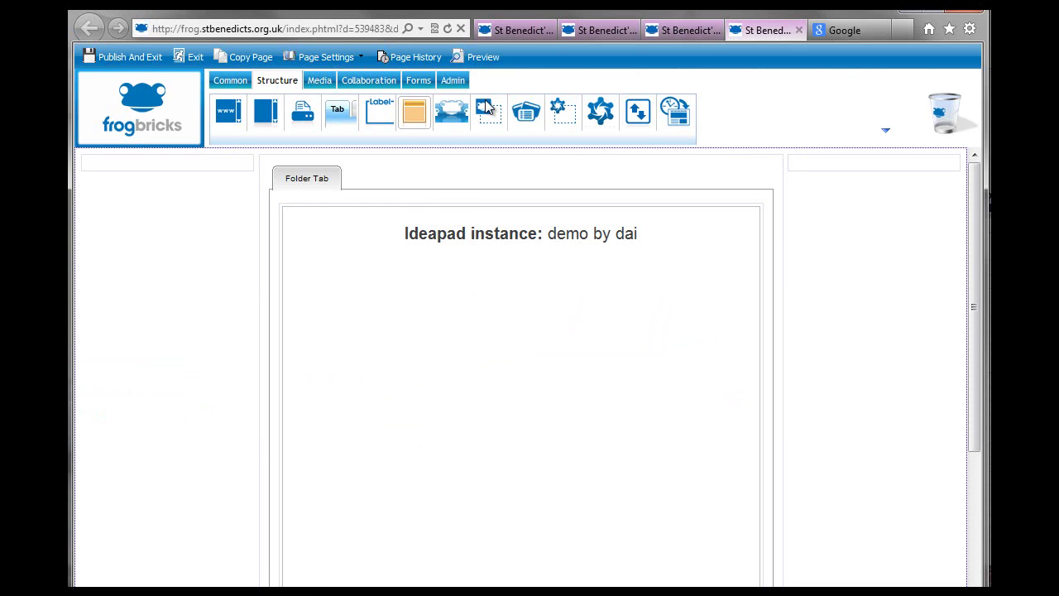
pyautogui.click(886, 134)
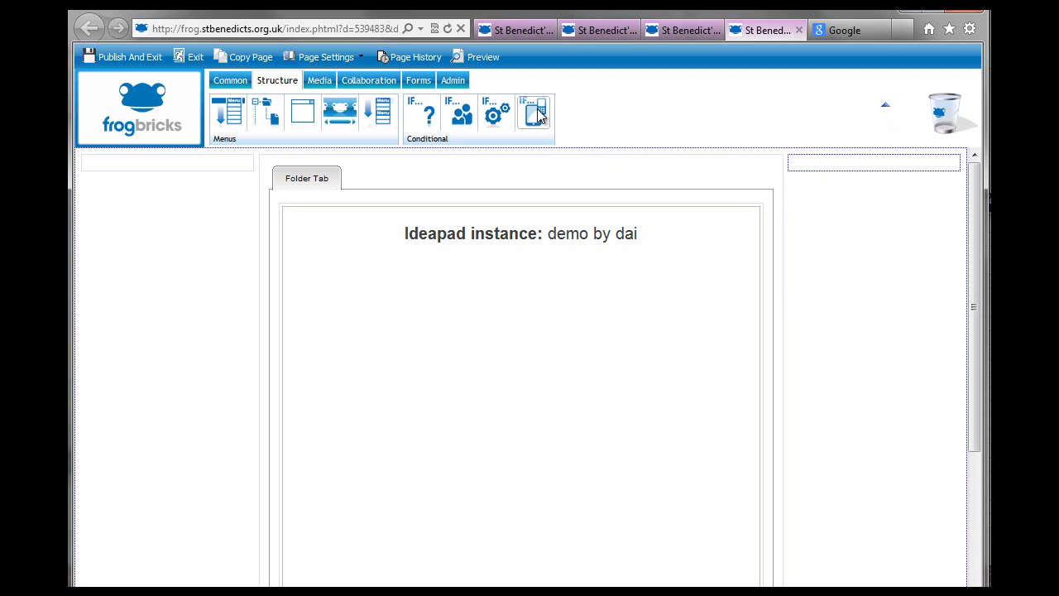
# Wrap the 3 Columns content in an 'if… device' brick set to Mobile and Tablet, Any device.
pyautogui.moveTo(537, 114); pyautogui.dragTo(451, 165)
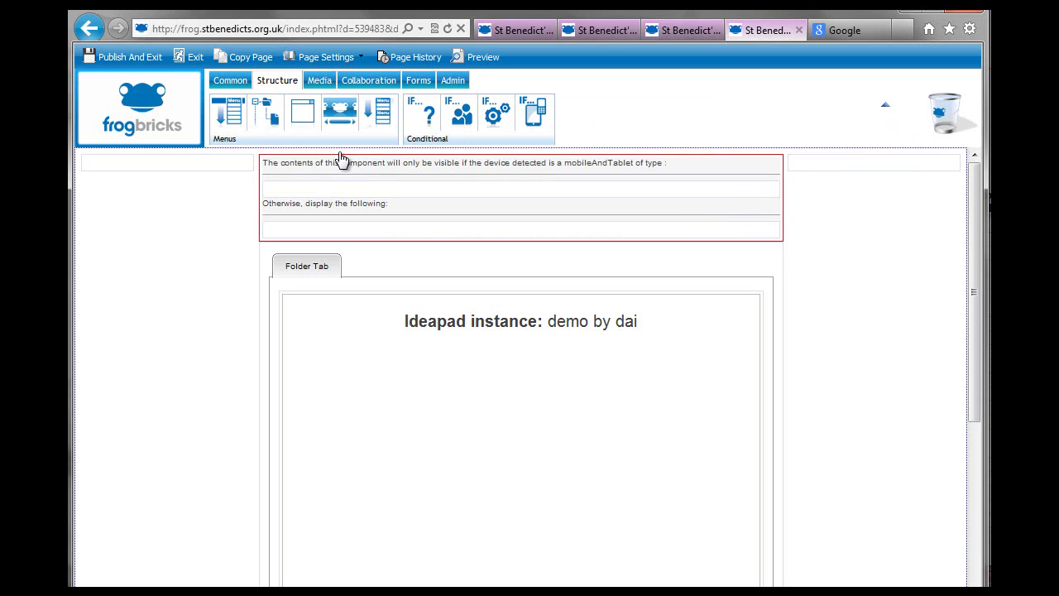
pyautogui.moveTo(341, 153); pyautogui.dragTo(204, 193)
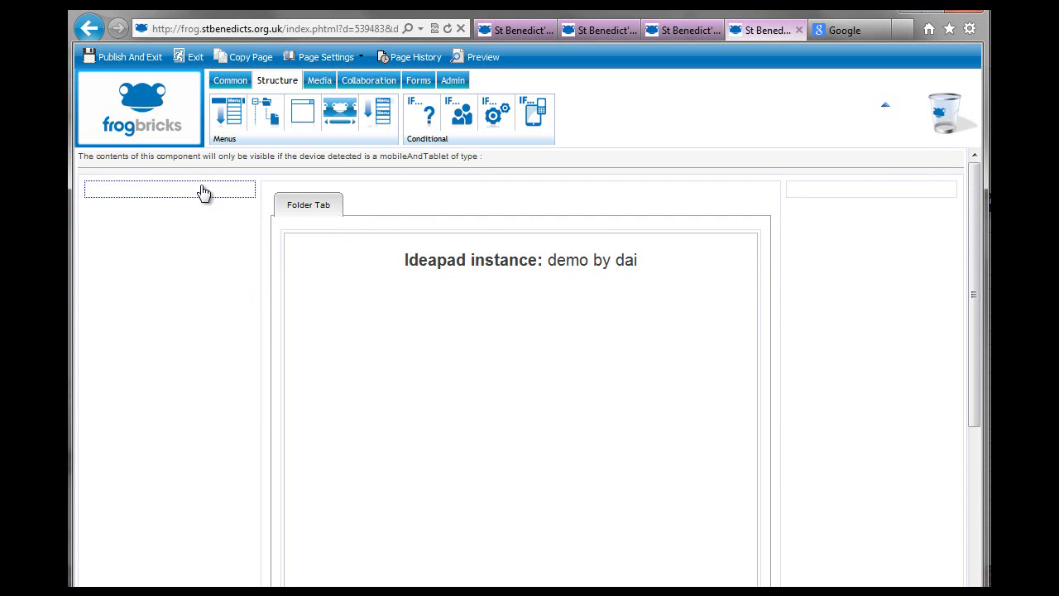
pyautogui.click(274, 171)
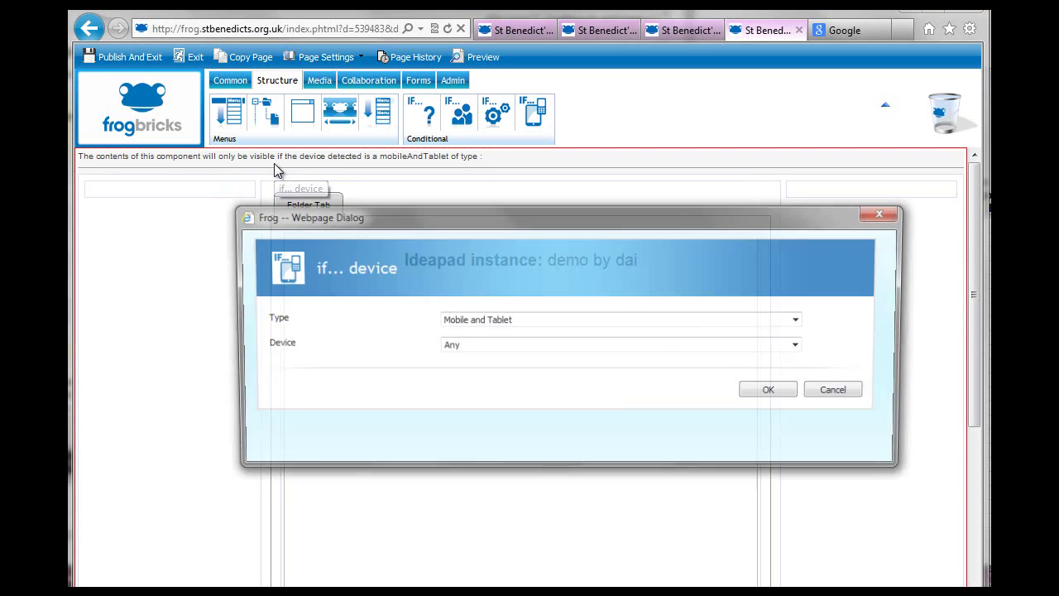
pyautogui.click(529, 327)
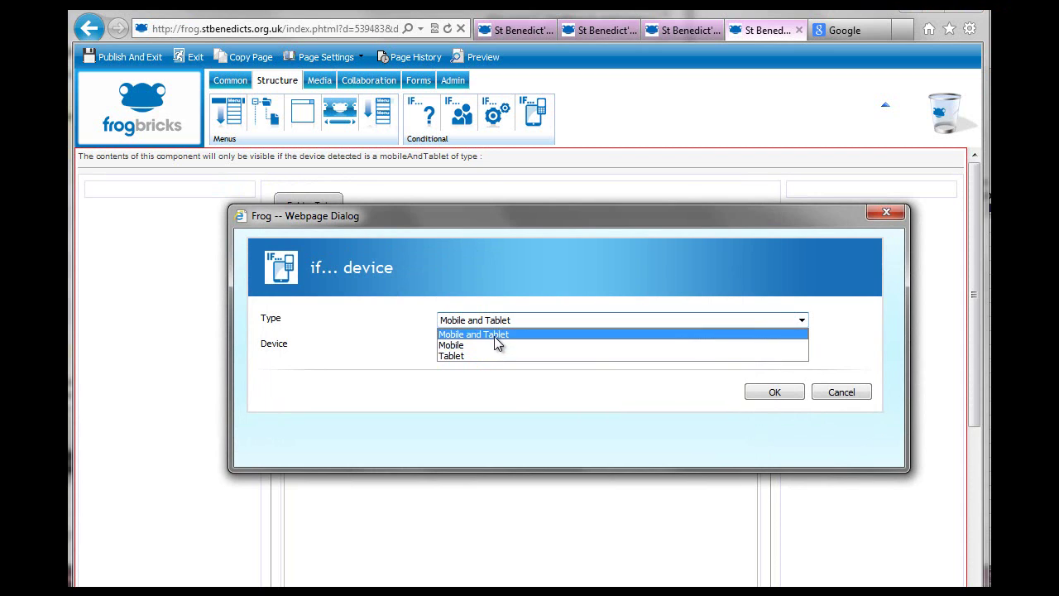
pyautogui.click(493, 335)
pyautogui.click(481, 347)
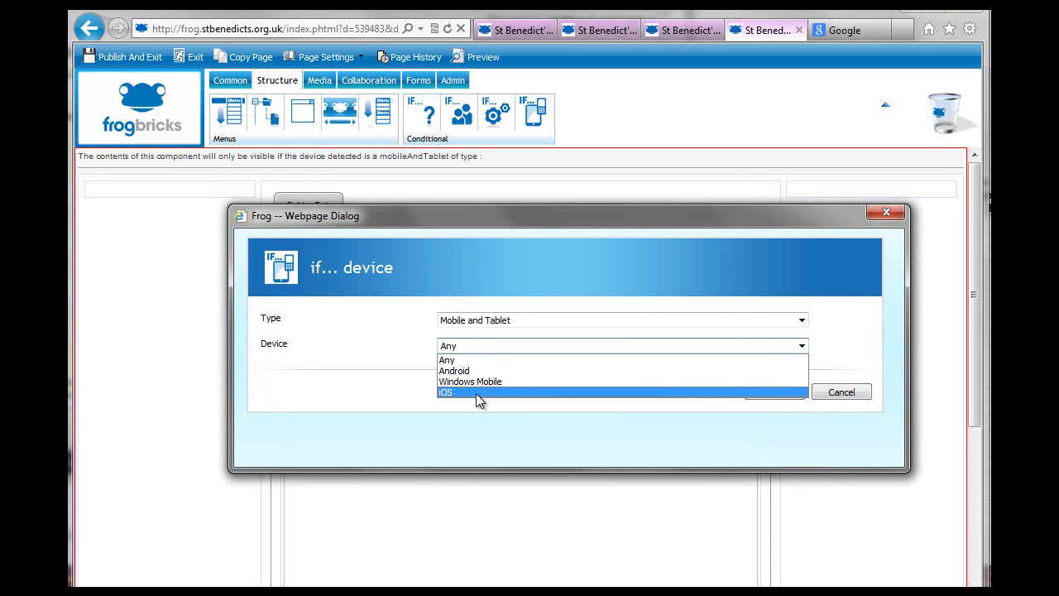
pyautogui.click(467, 362)
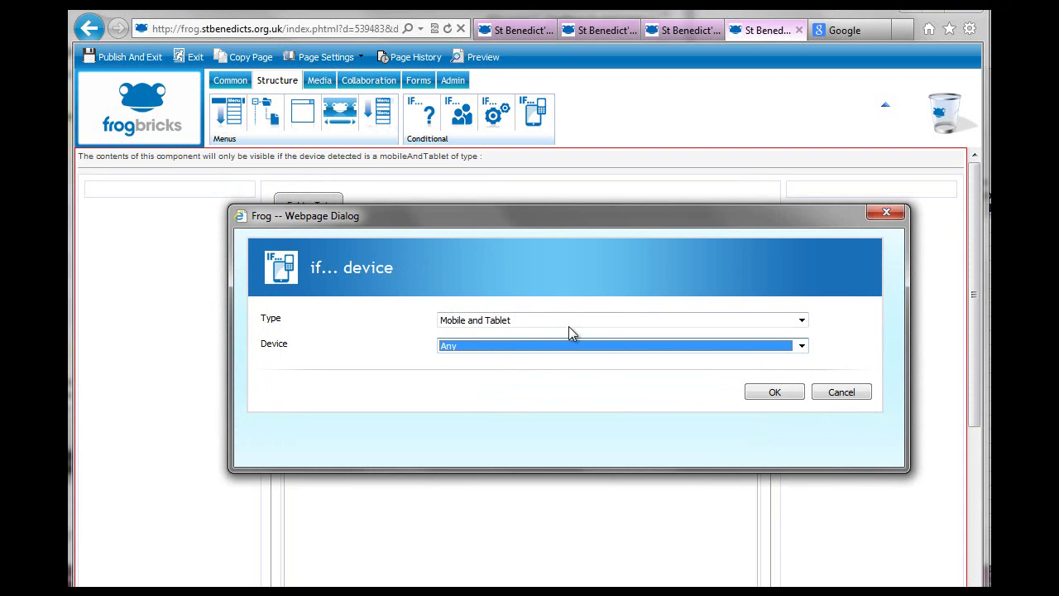
pyautogui.click(776, 393)
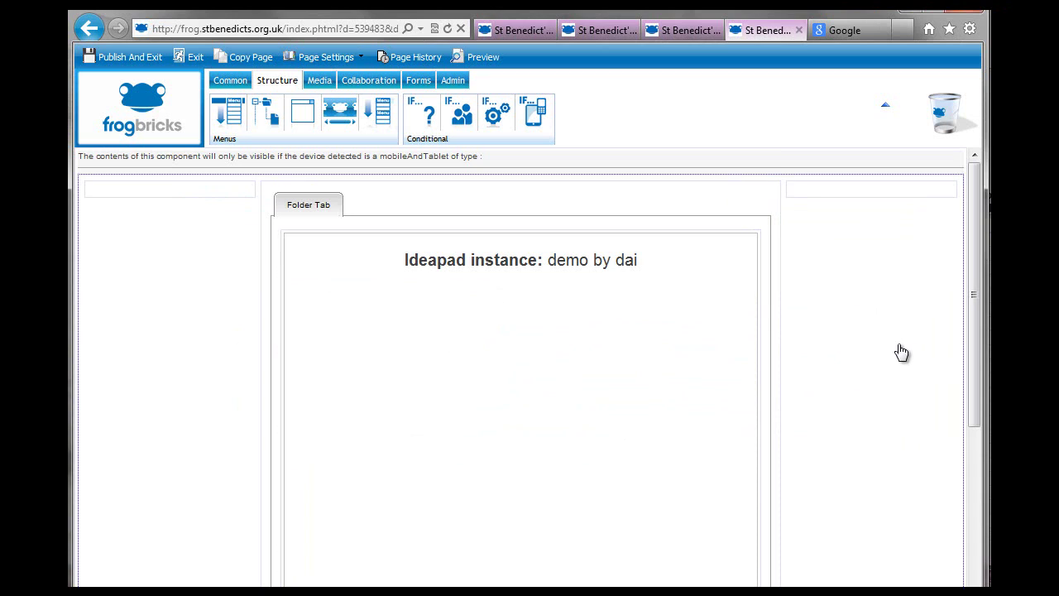
# Trash the 'if… device' frame with all its contents, confirming the deletion.
pyautogui.scroll(-5, 900, 353)
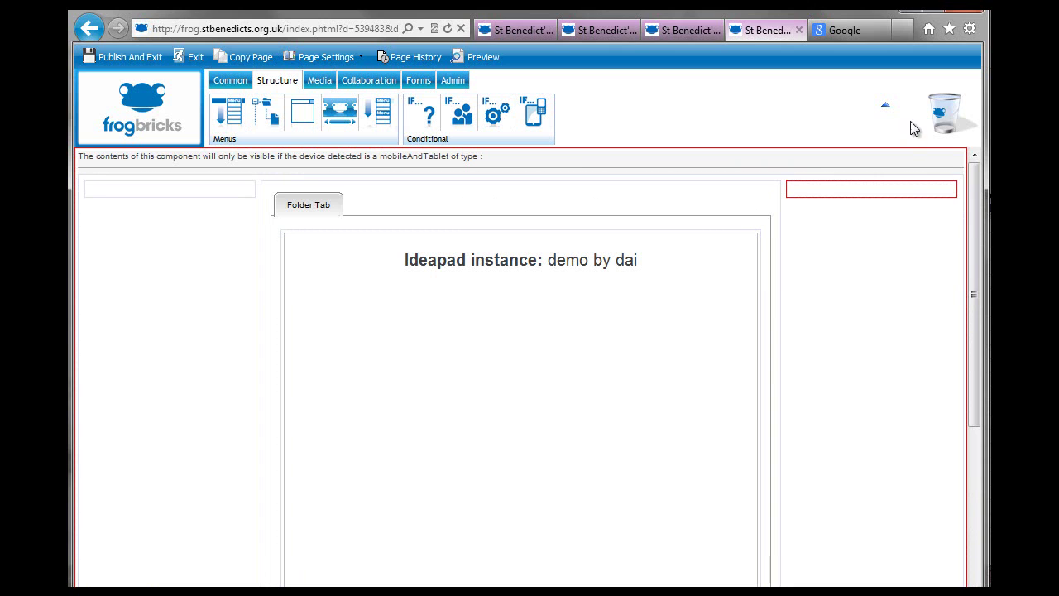
pyautogui.click(944, 118)
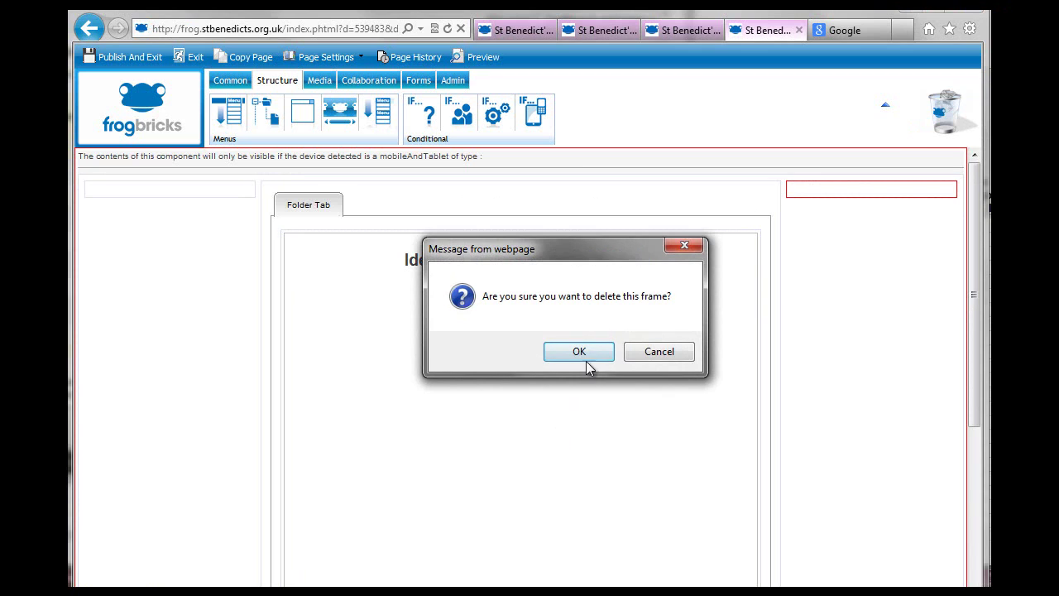
pyautogui.click(594, 354)
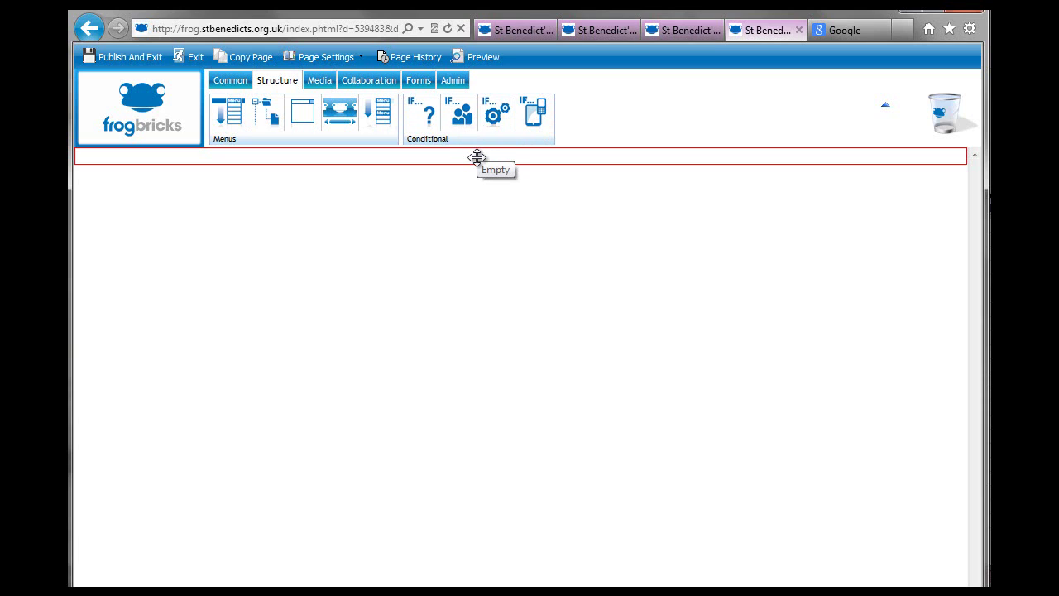
pyautogui.moveTo(477, 157); pyautogui.dragTo(477, 157)
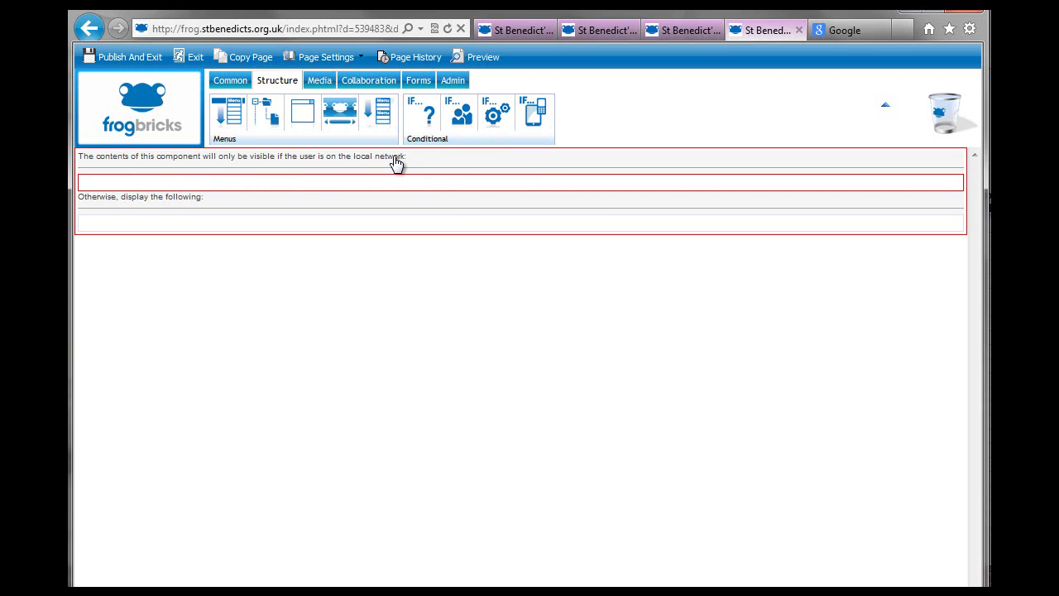
pyautogui.click(363, 219)
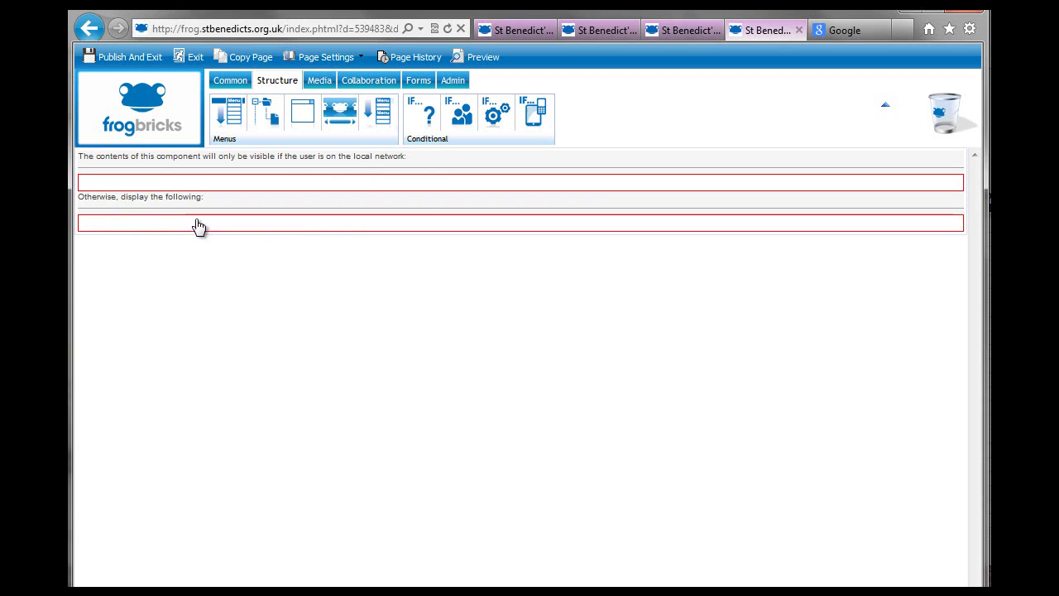
pyautogui.click(537, 154)
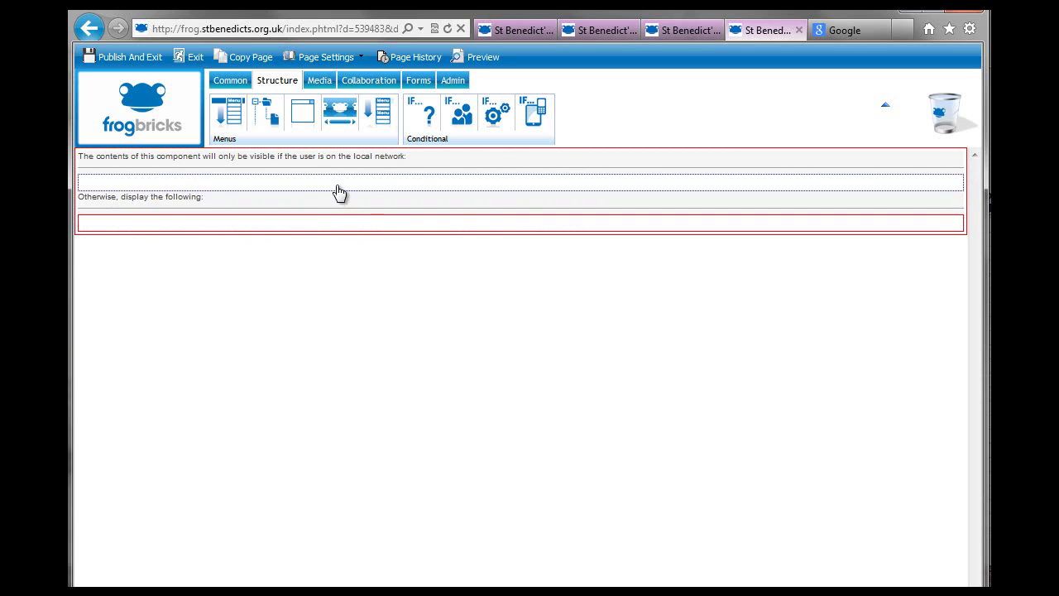
pyautogui.click(933, 122)
# Confirm removing the local-network condition, then add an IF...? brick with three columns in both sections.
pyautogui.click(589, 356)
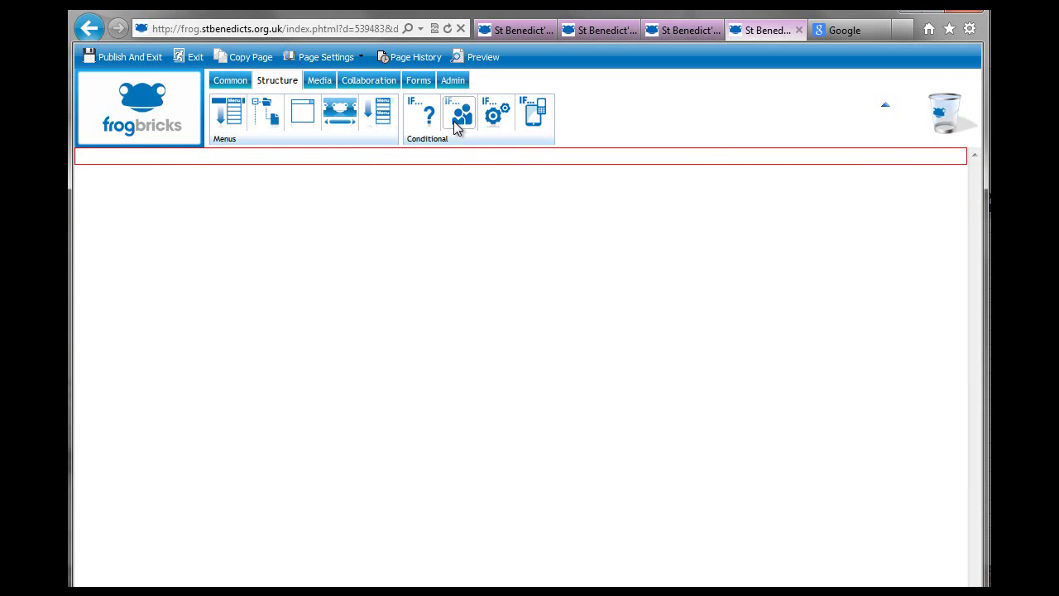
pyautogui.moveTo(427, 116); pyautogui.dragTo(426, 162)
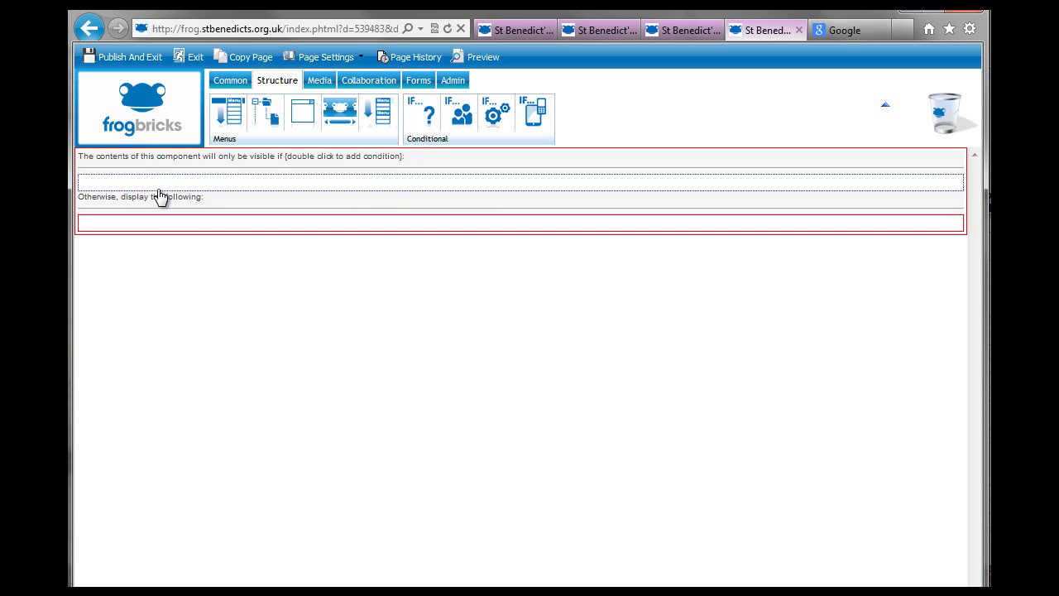
pyautogui.click(236, 81)
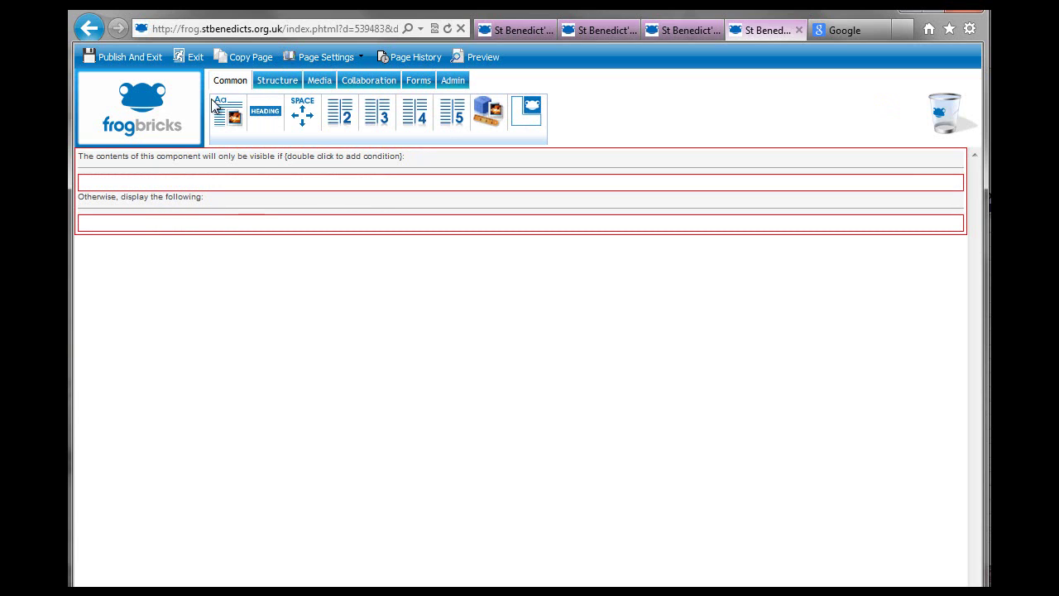
pyautogui.moveTo(377, 114); pyautogui.dragTo(348, 185)
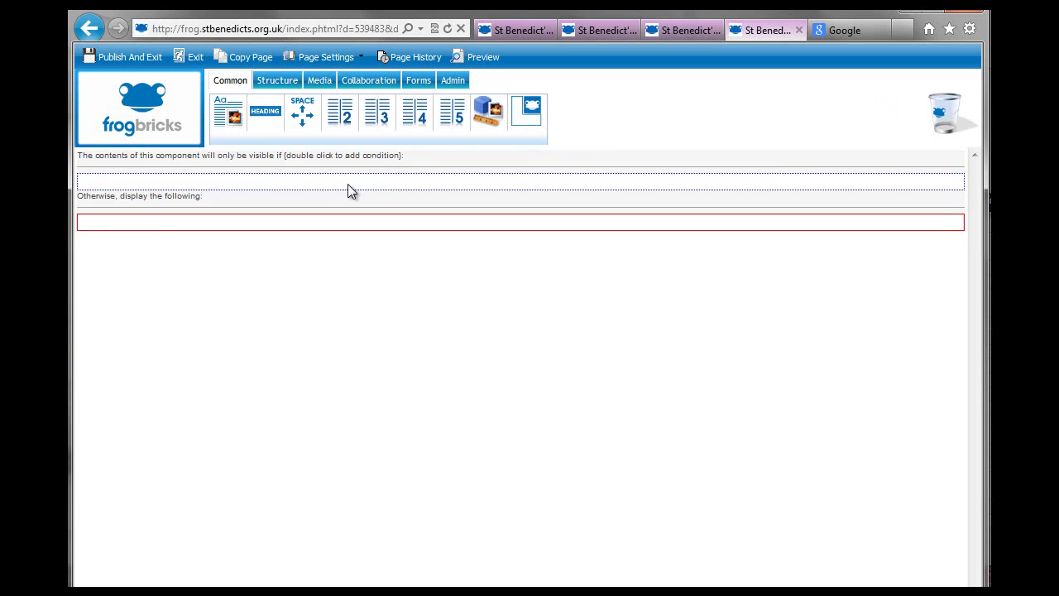
pyautogui.moveTo(377, 114); pyautogui.dragTo(379, 236)
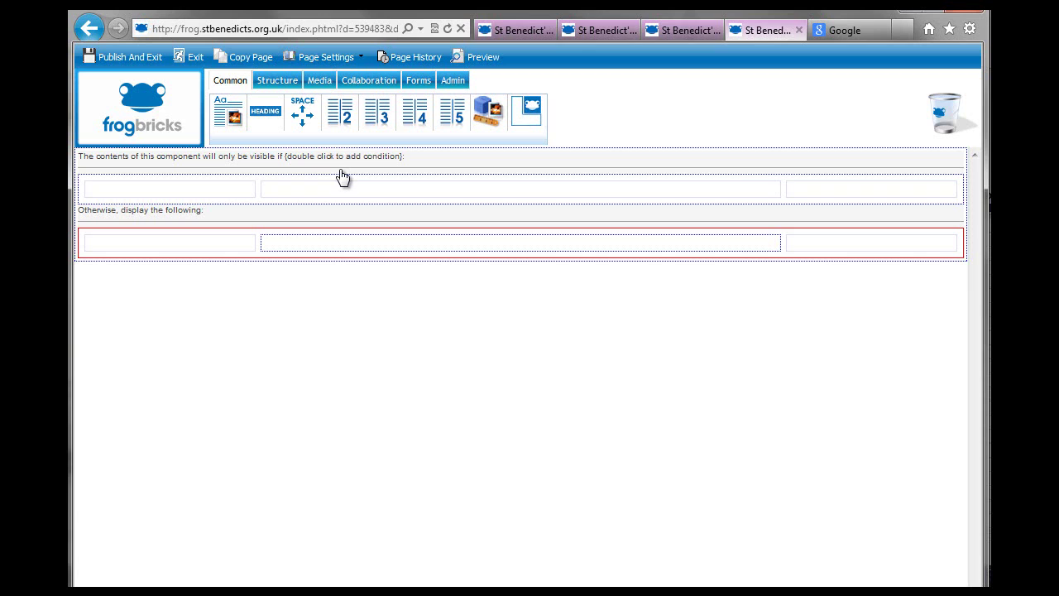
# Inspect the If... Variable settings, leaving 'is equal to' unchanged, and cancel without adding a condition.
pyautogui.click(402, 157)
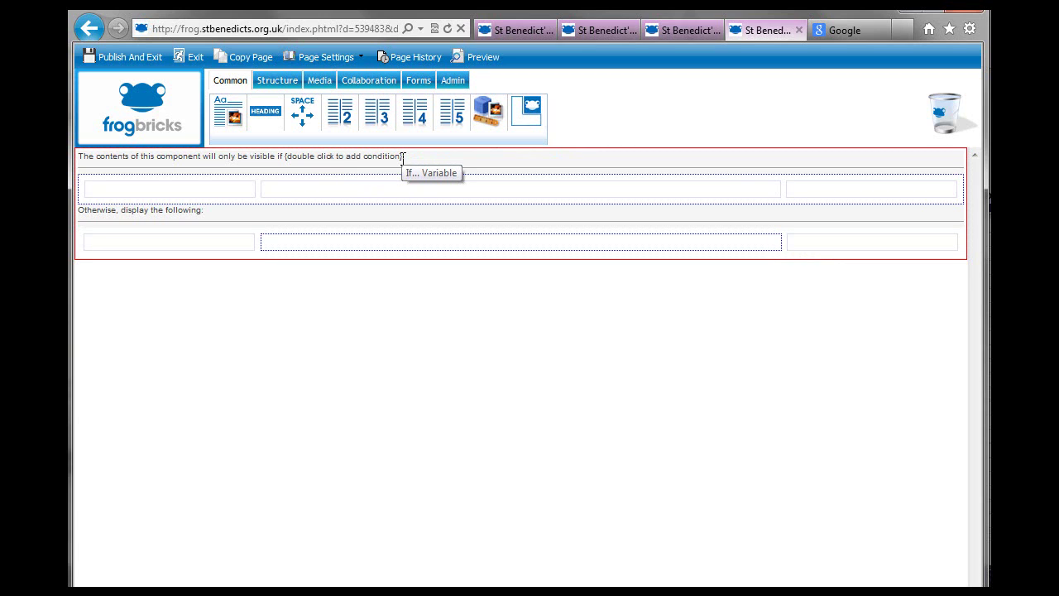
pyautogui.doubleClick(214, 158)
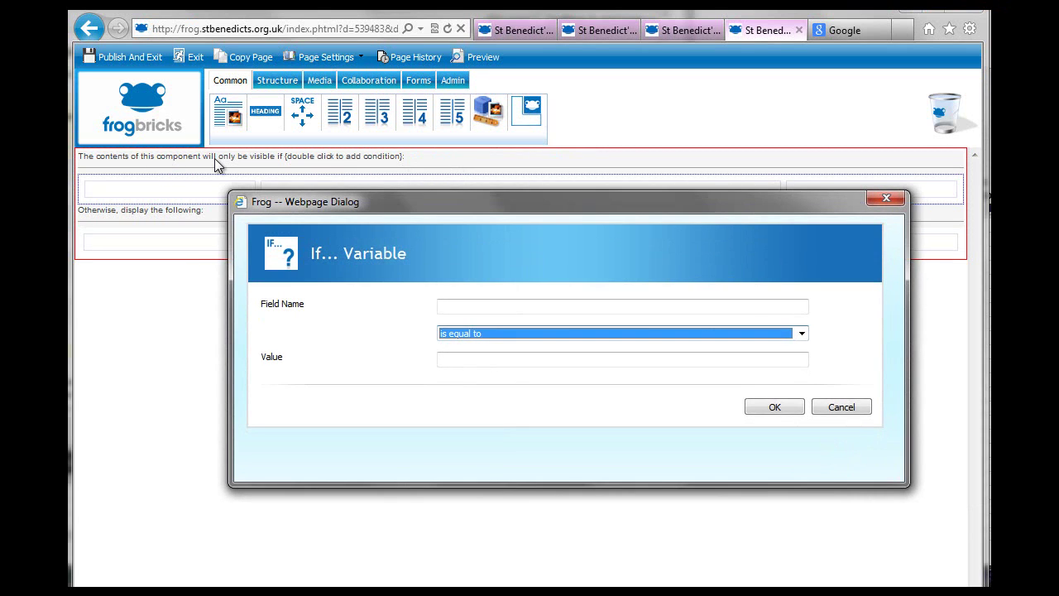
pyautogui.click(469, 335)
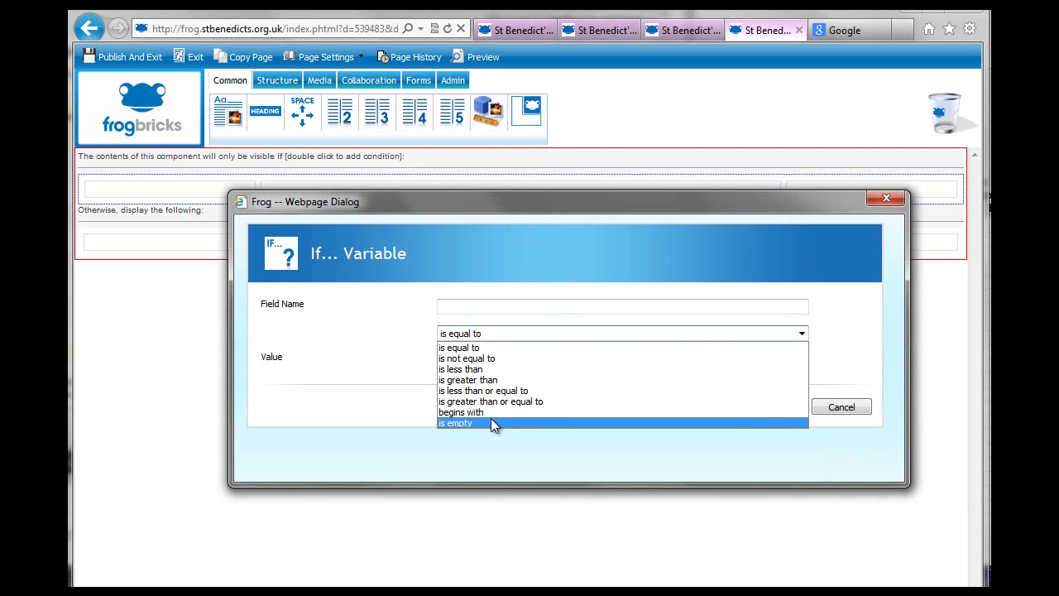
pyautogui.click(501, 332)
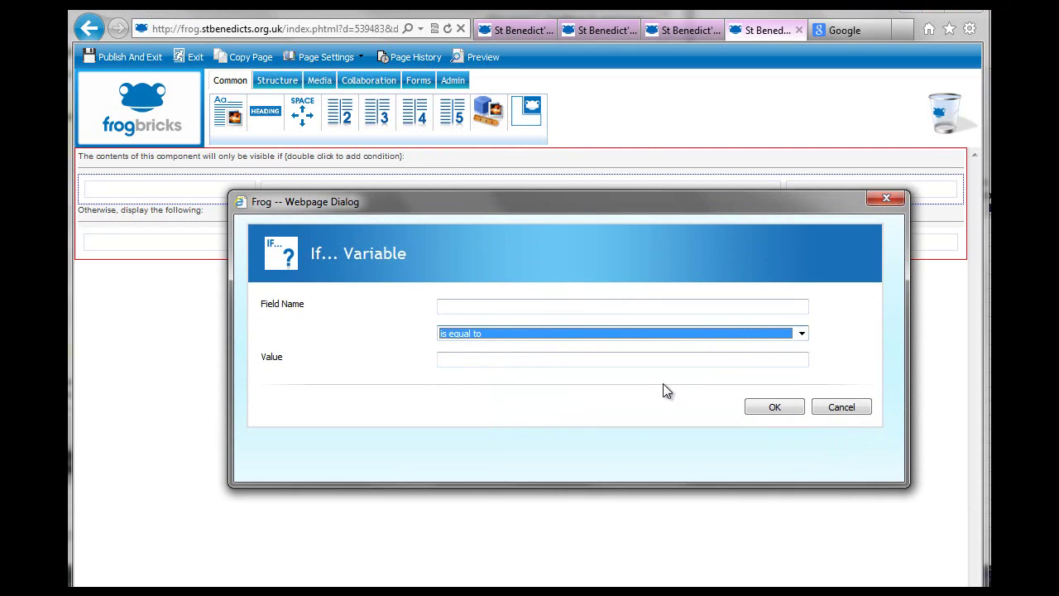
pyautogui.click(455, 307)
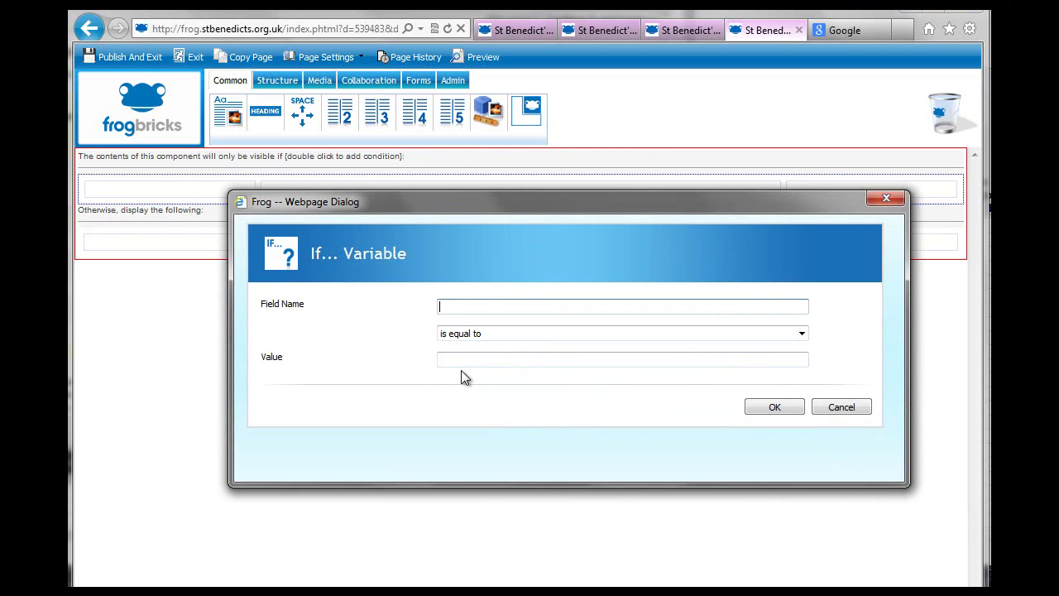
pyautogui.click(460, 359)
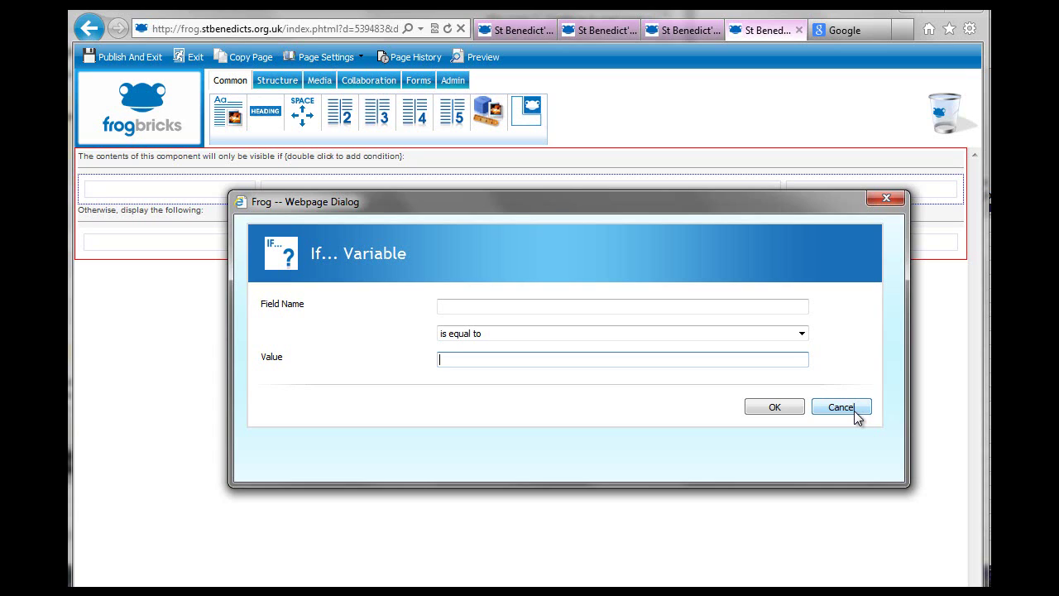
pyautogui.click(464, 306)
pyautogui.click(478, 333)
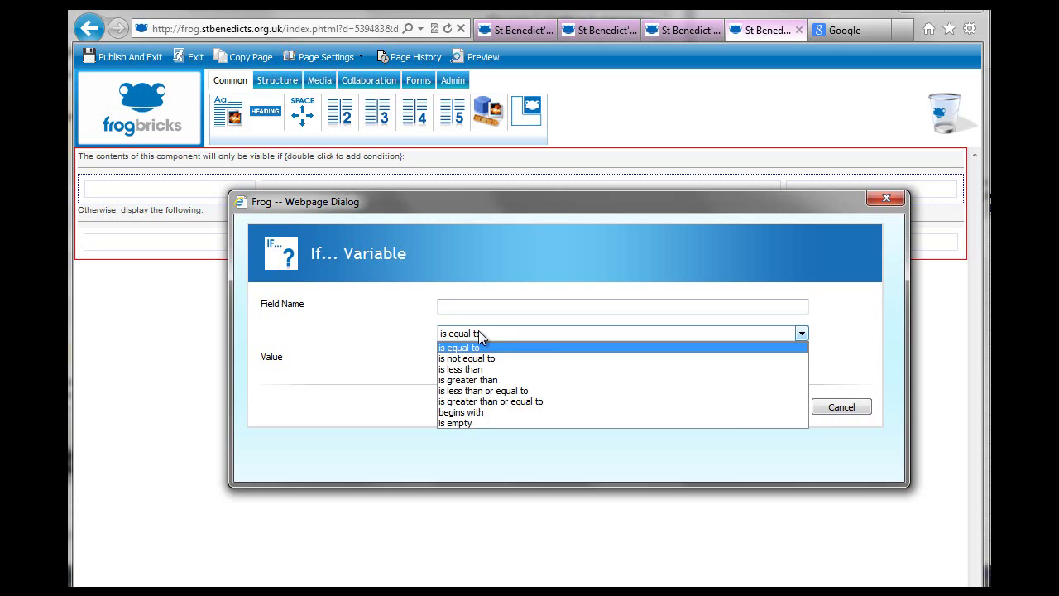
pyautogui.click(440, 308)
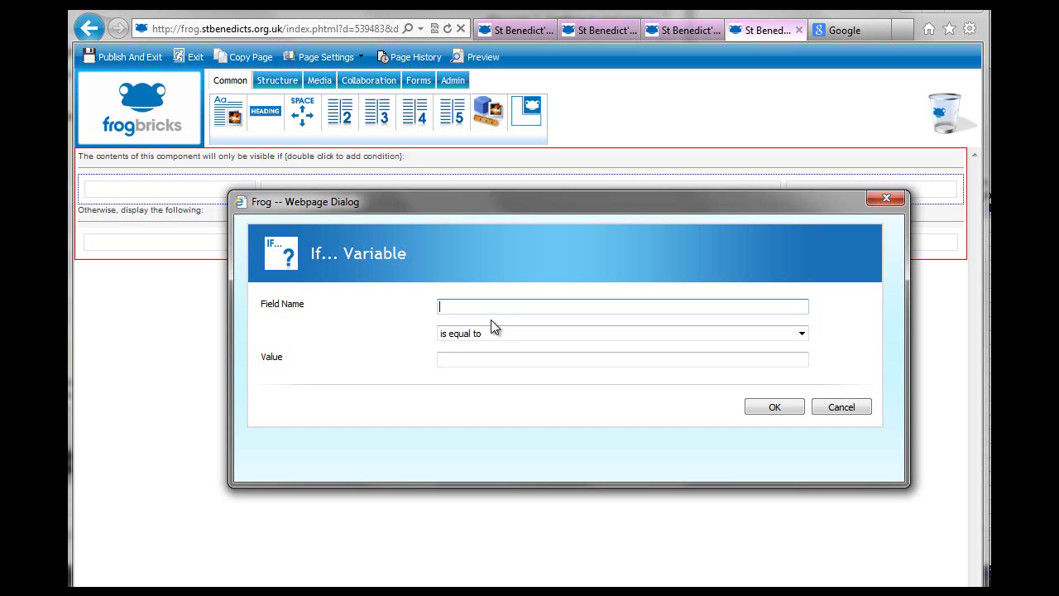
pyautogui.click(841, 407)
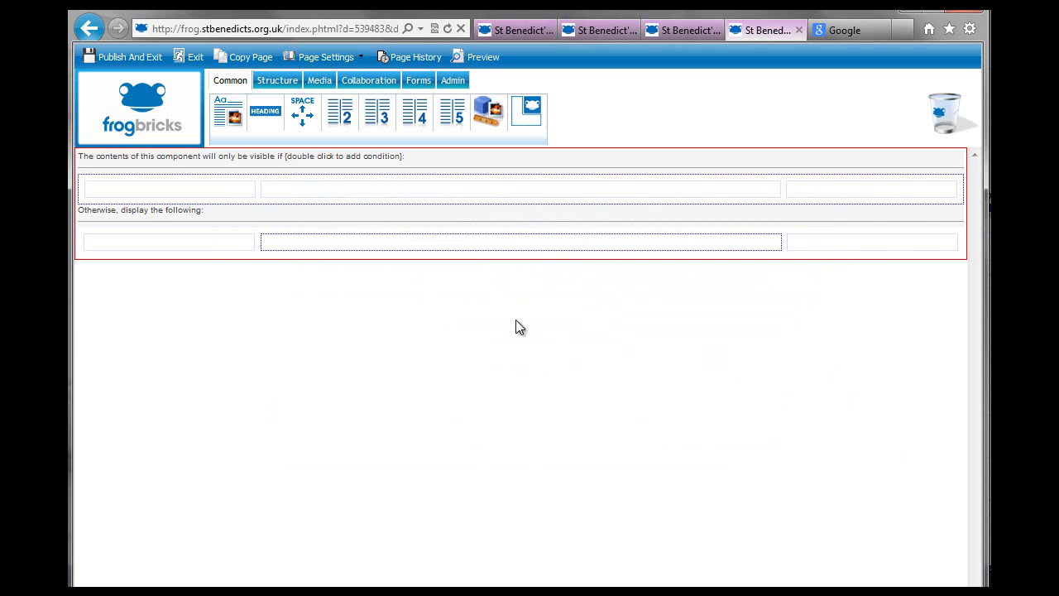
# Drag the conditional frame to the trash, confirm, and return to Structure widgets.
pyautogui.moveTo(815, 188); pyautogui.dragTo(942, 115)
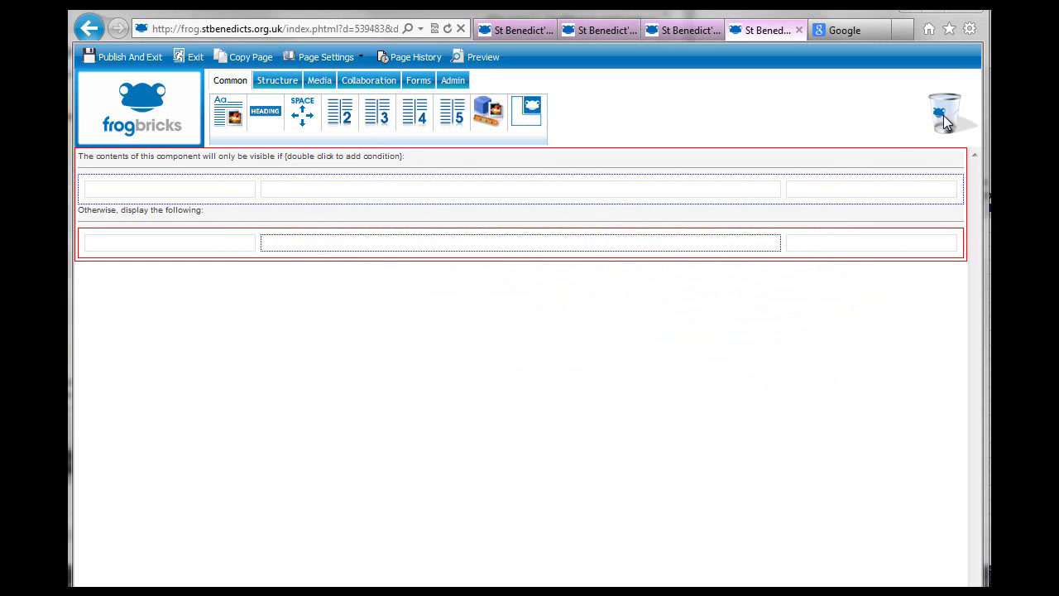
pyautogui.click(579, 352)
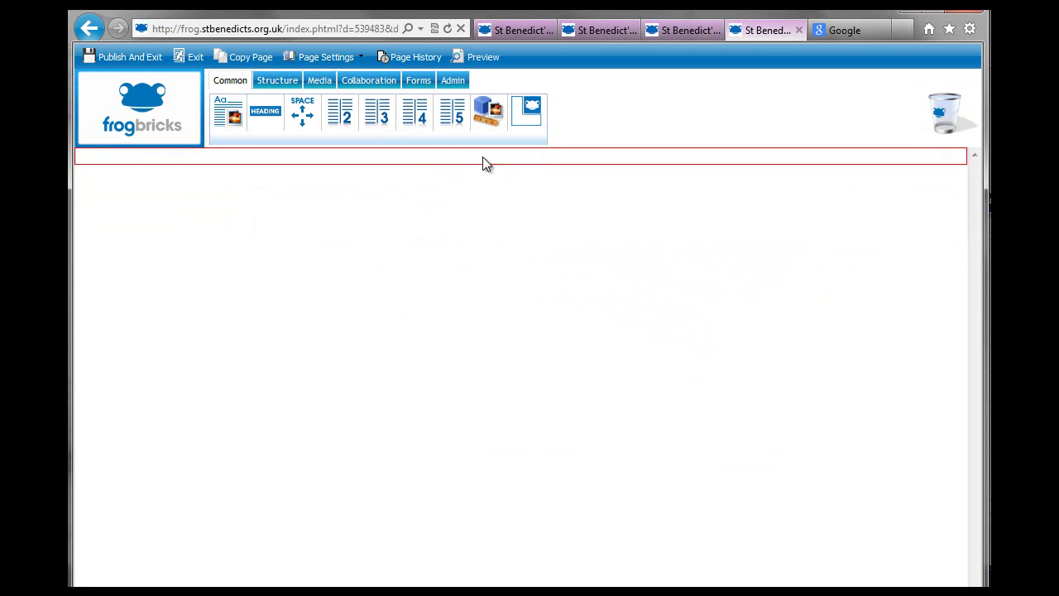
pyautogui.click(291, 84)
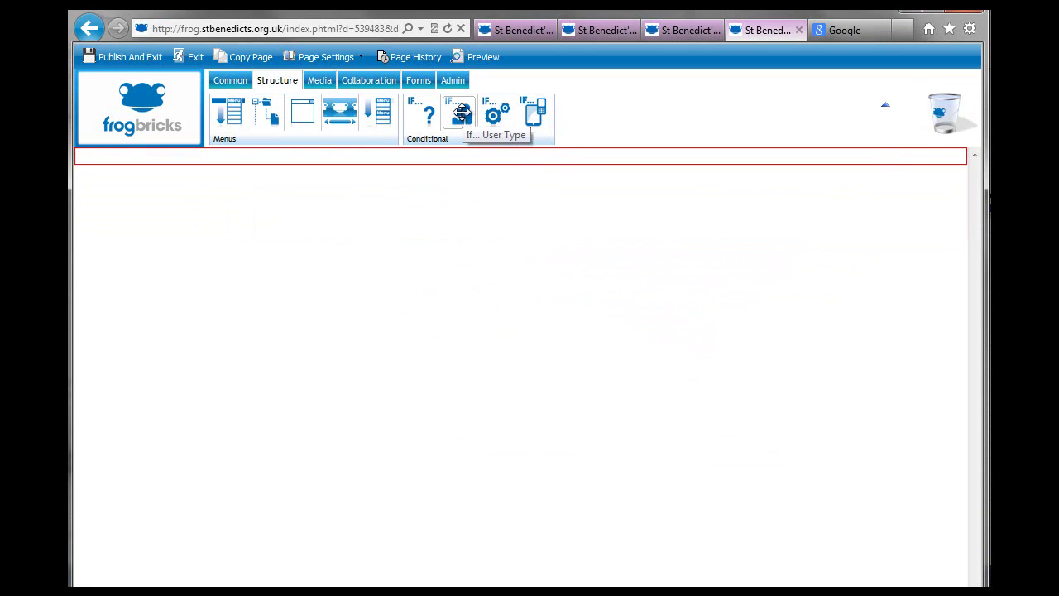
# Insert the If… User Type brick into the empty page row.
pyautogui.click(446, 166)
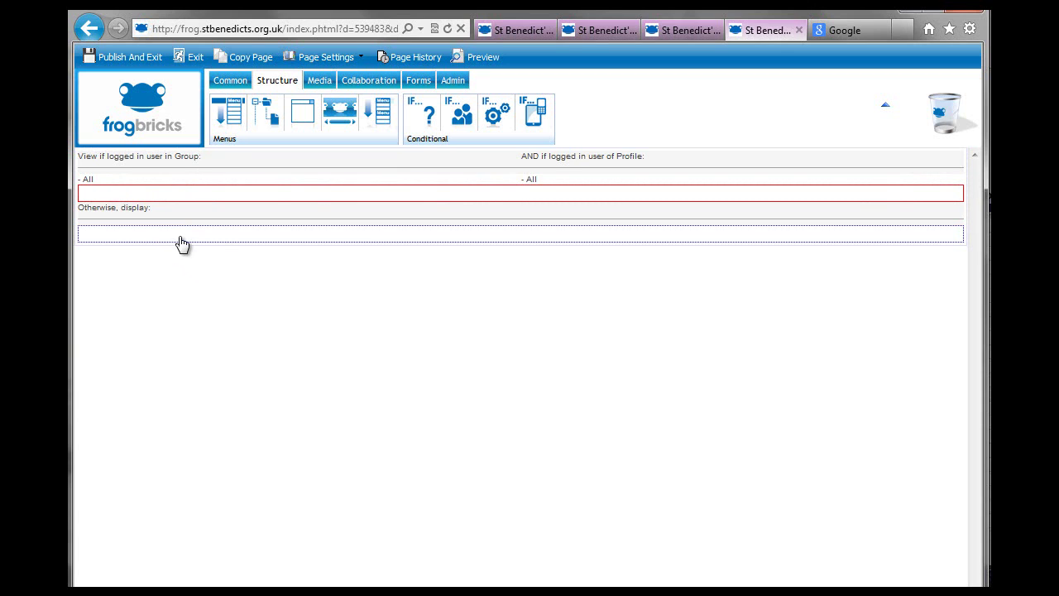
# Open the User Type brick's settings and scroll to the Available User Groups list.
pyautogui.doubleClick(264, 159)
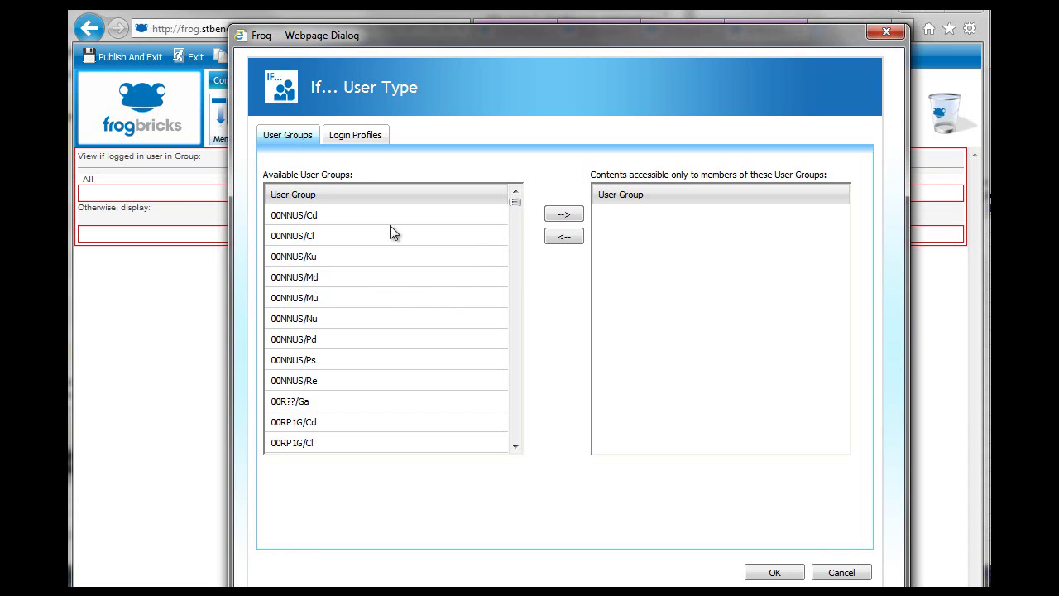
pyautogui.click(841, 572)
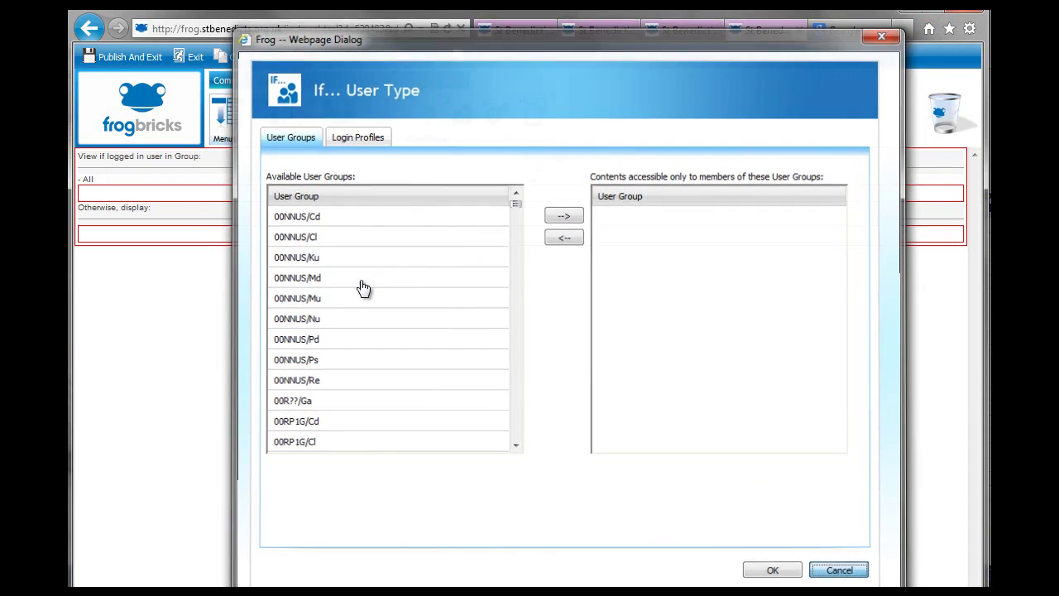
pyautogui.doubleClick(188, 161)
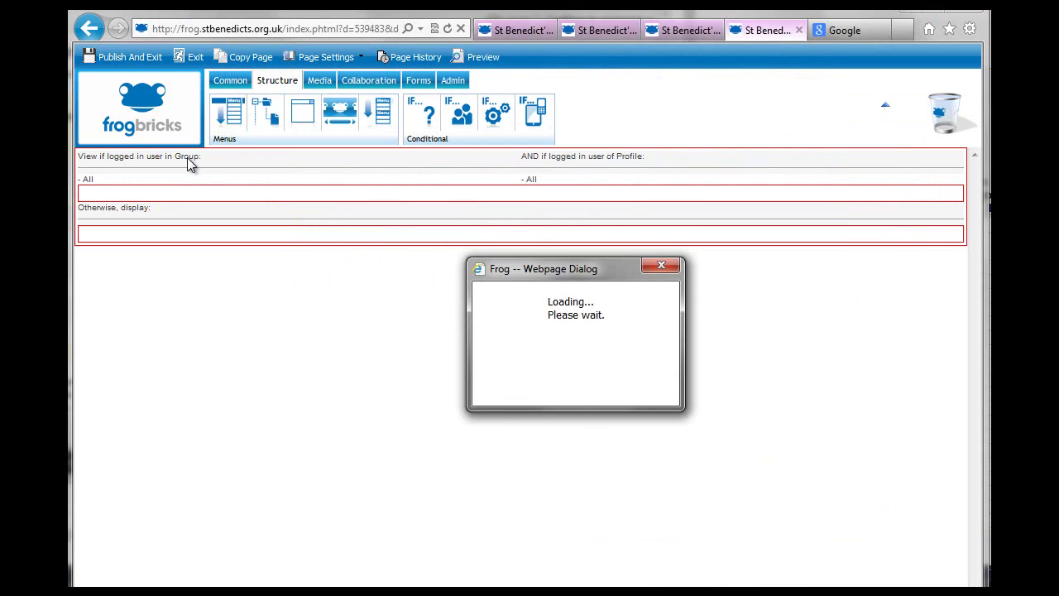
pyautogui.scroll(-15, 350, 269)
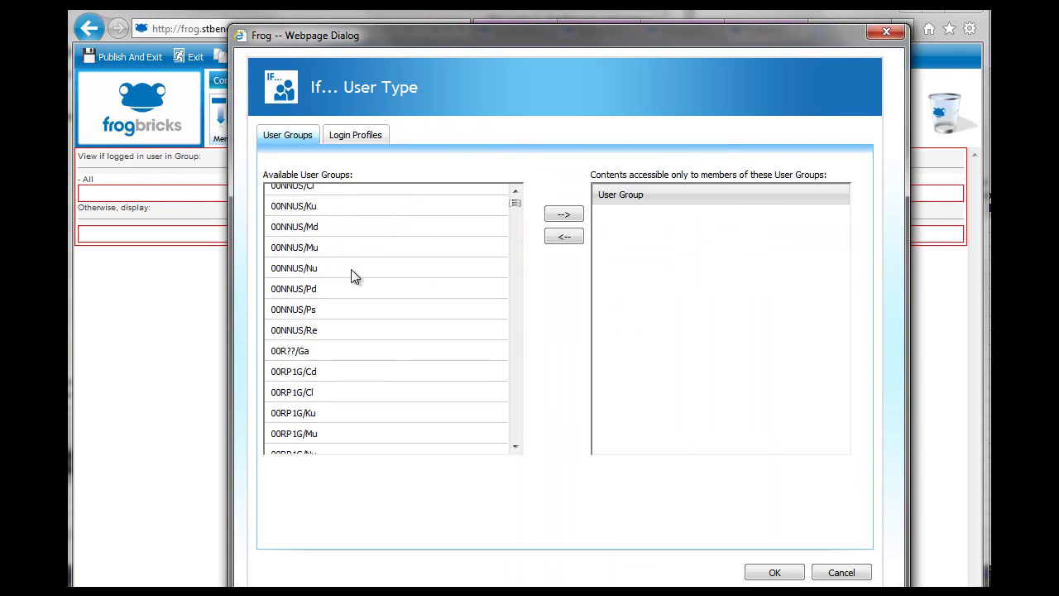
pyautogui.scroll(-20, 404, 276)
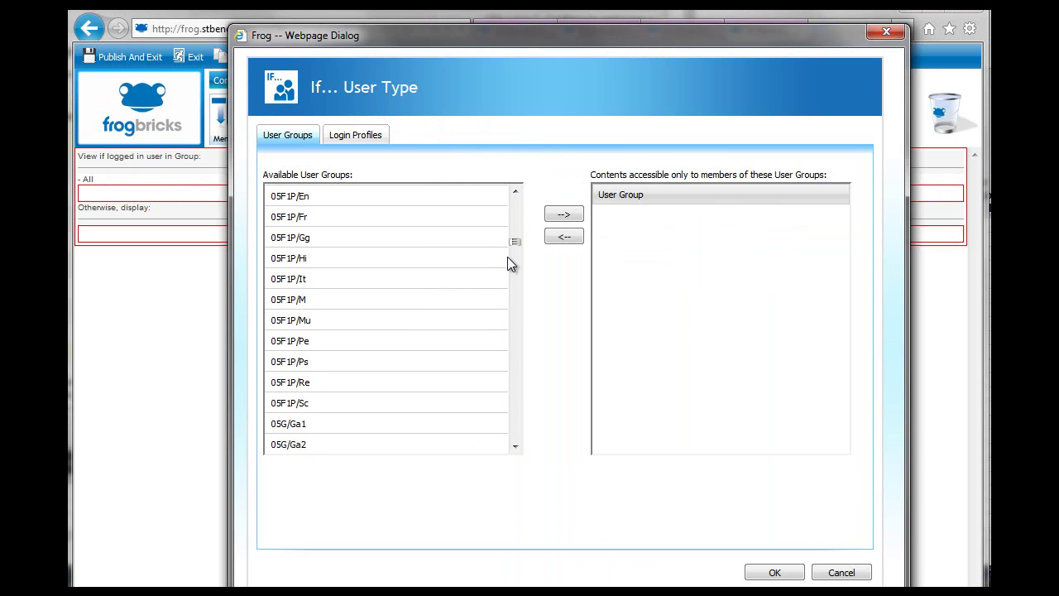
pyautogui.moveTo(512, 247); pyautogui.dragTo(510, 317)
# Move only group 09U4Y/Gg into the allowed groups and confirm with OK.
pyautogui.click(319, 381)
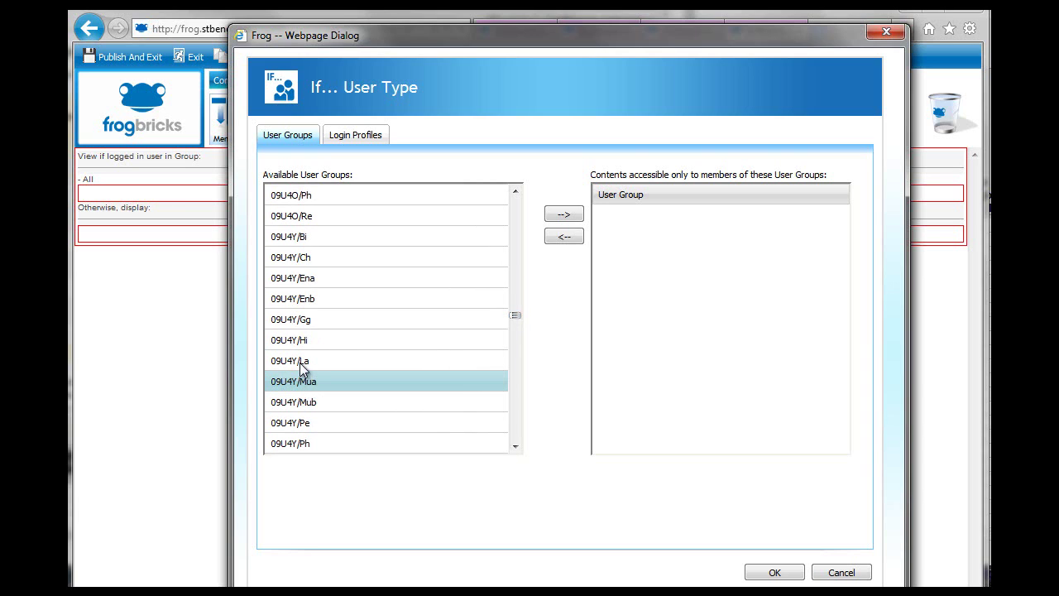
pyautogui.keyDown('ctrl'); pyautogui.click(301, 364); pyautogui.keyUp('ctrl')
pyautogui.keyDown('ctrl'); pyautogui.click(303, 344); pyautogui.keyUp('ctrl')
pyautogui.keyDown('ctrl'); pyautogui.click(303, 357); pyautogui.keyUp('ctrl')
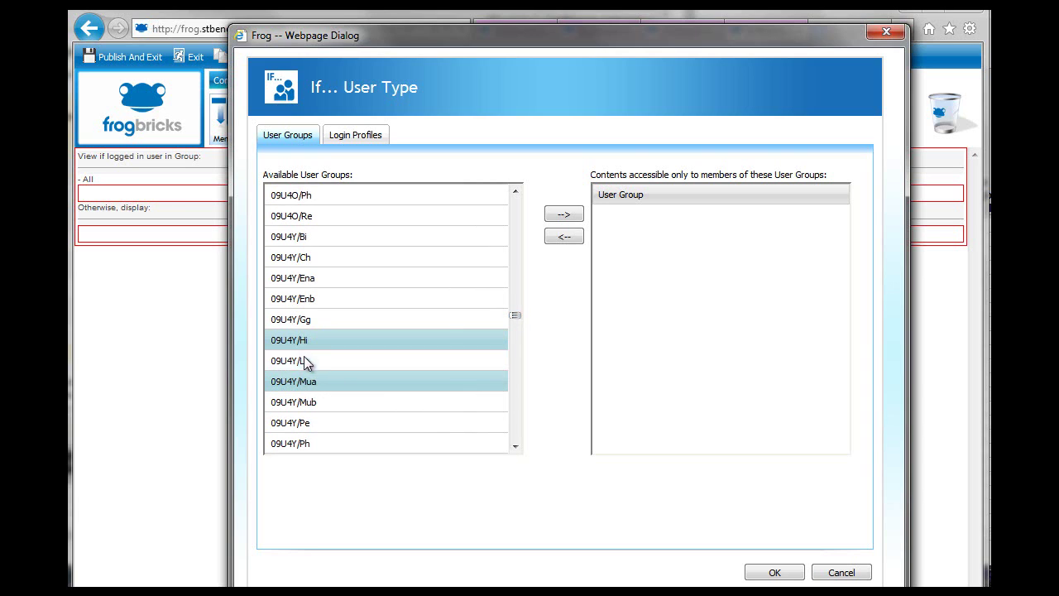
pyautogui.keyDown('ctrl'); pyautogui.click(306, 374); pyautogui.keyUp('ctrl')
pyautogui.keyDown('ctrl'); pyautogui.click(299, 340); pyautogui.keyUp('ctrl')
pyautogui.click(403, 317)
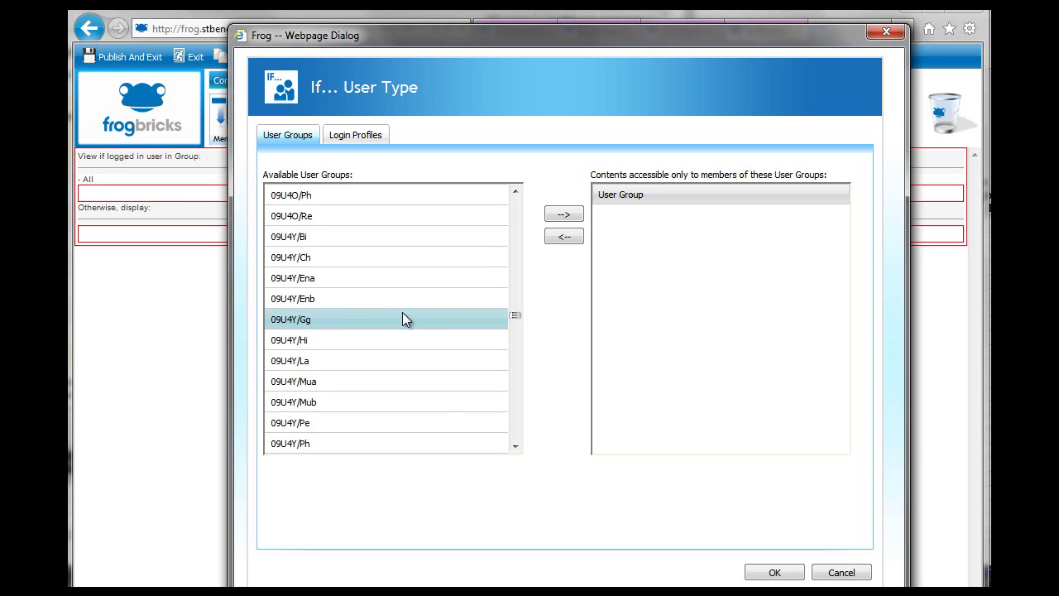
pyautogui.click(563, 215)
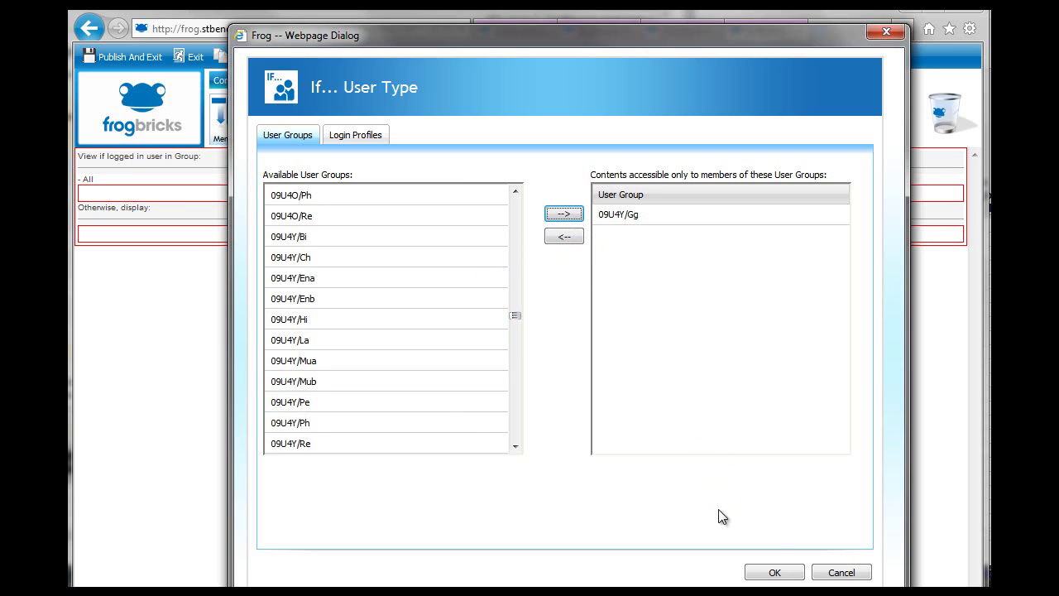
pyautogui.click(774, 572)
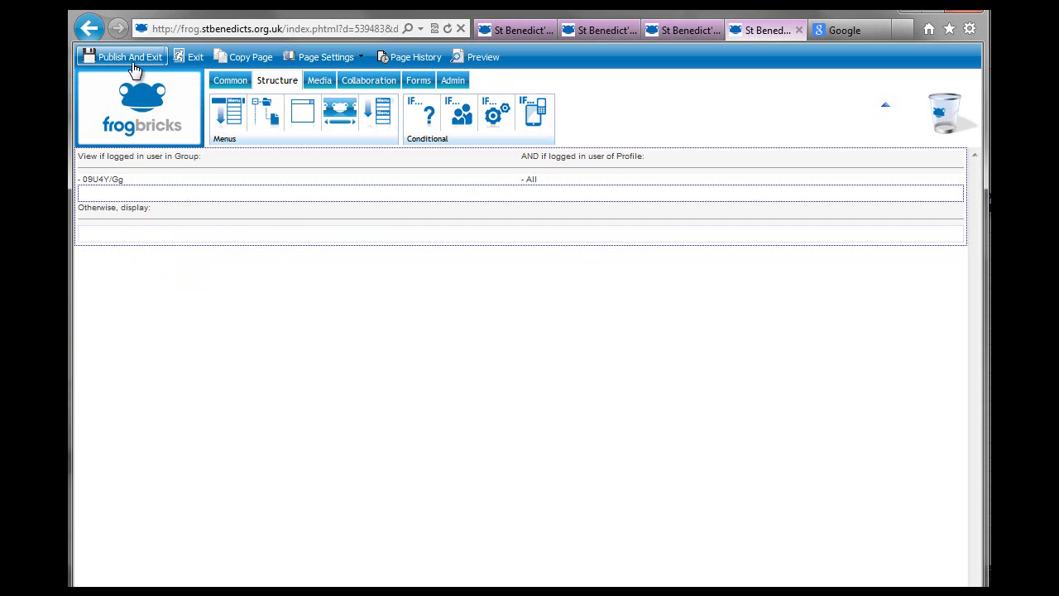
# Add a Nested Page brick above a three-column row with Text and Pictures in the middle column.
pyautogui.click(230, 82)
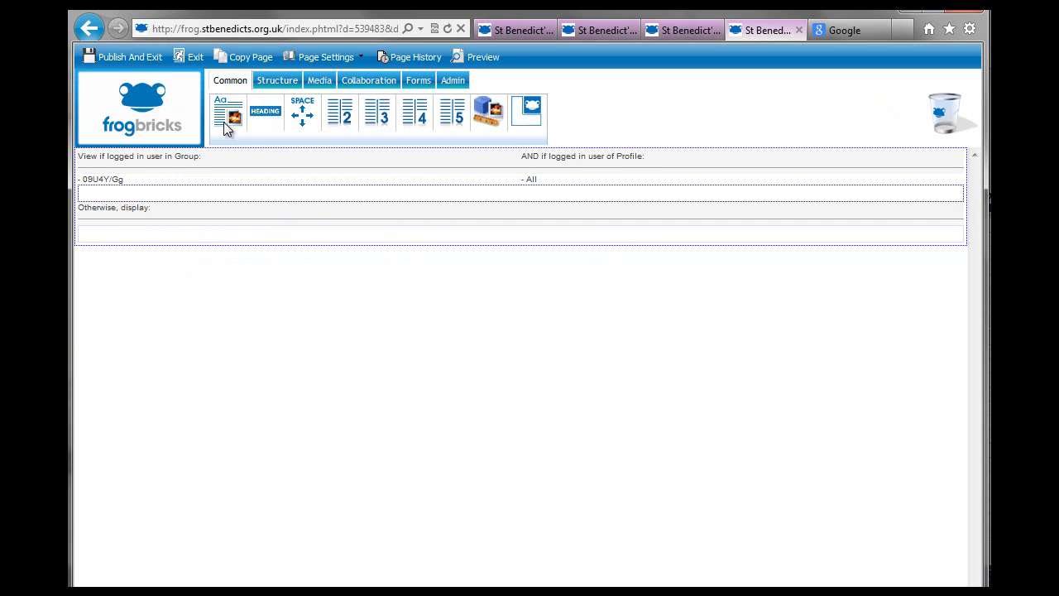
pyautogui.moveTo(225, 125); pyautogui.dragTo(223, 195)
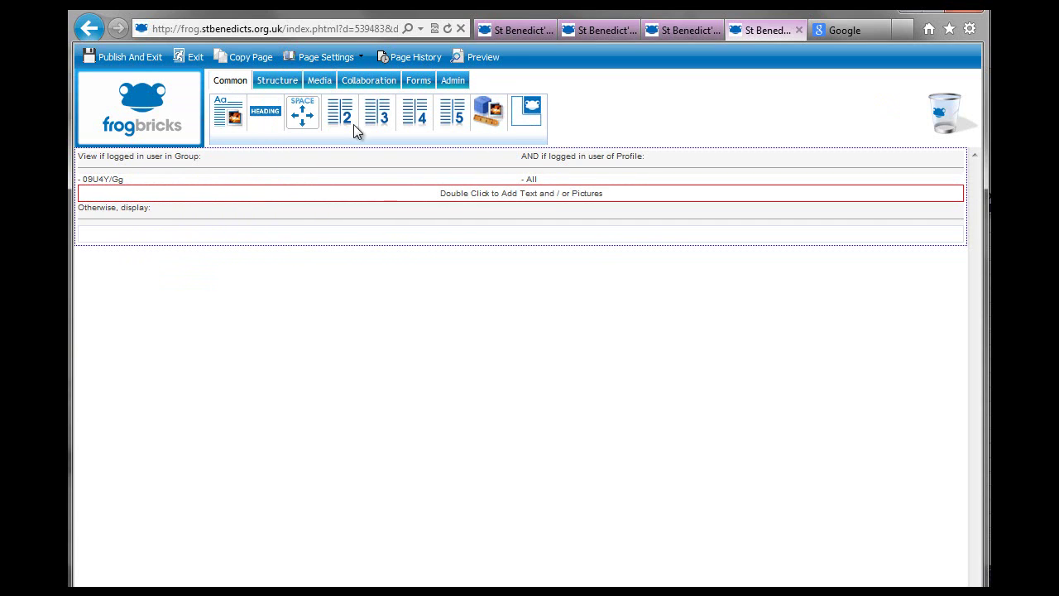
pyautogui.moveTo(376, 116); pyautogui.dragTo(352, 203)
pyautogui.moveTo(485, 199); pyautogui.dragTo(472, 230)
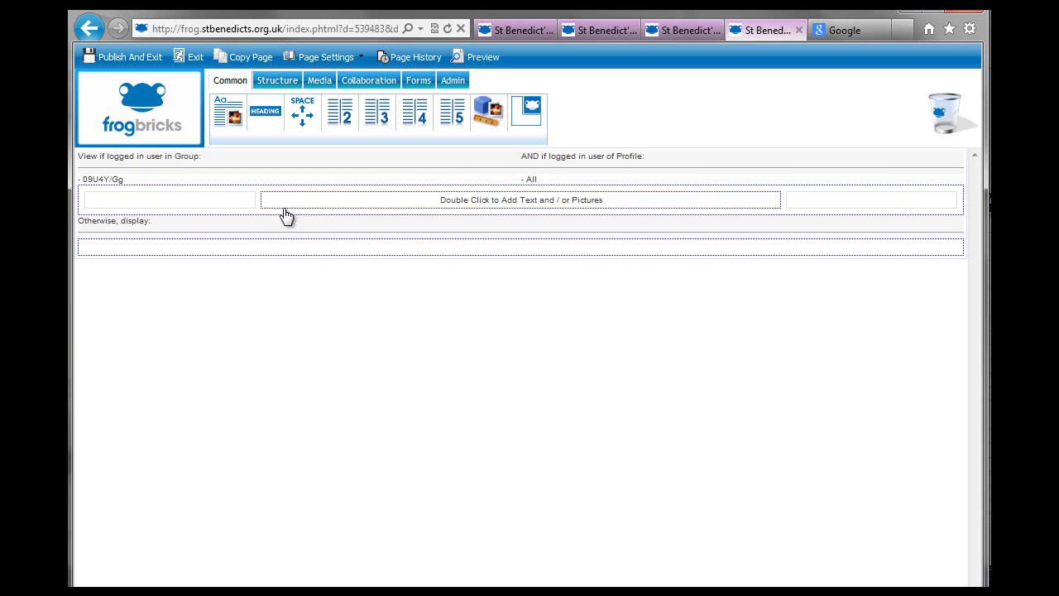
pyautogui.moveTo(530, 110); pyautogui.dragTo(439, 187)
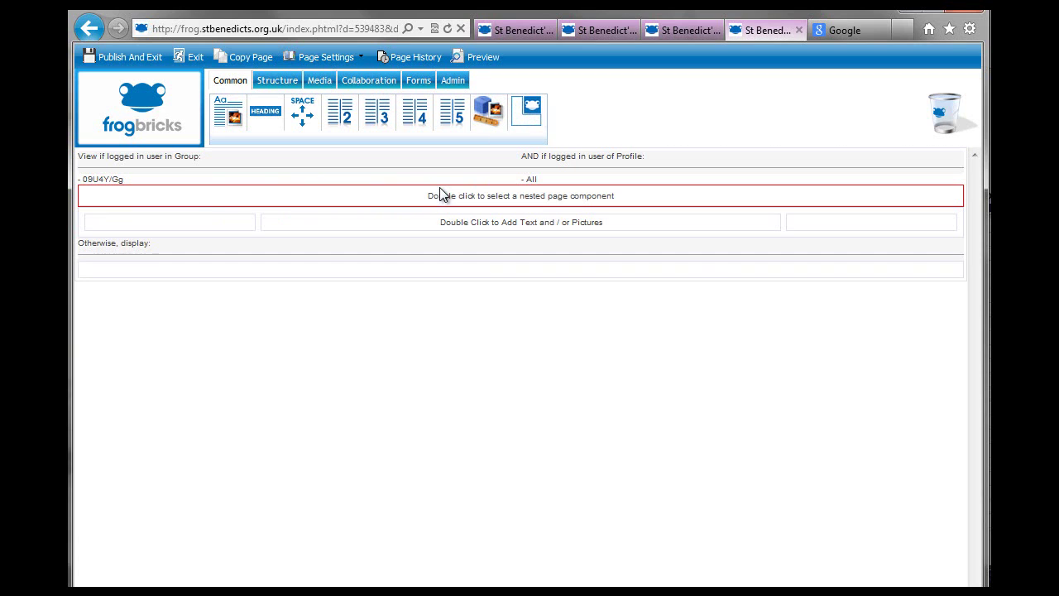
# Browse for the nested page via Shortcuts > Senior Subject Drafts > Department Draft Files.
pyautogui.doubleClick(406, 201)
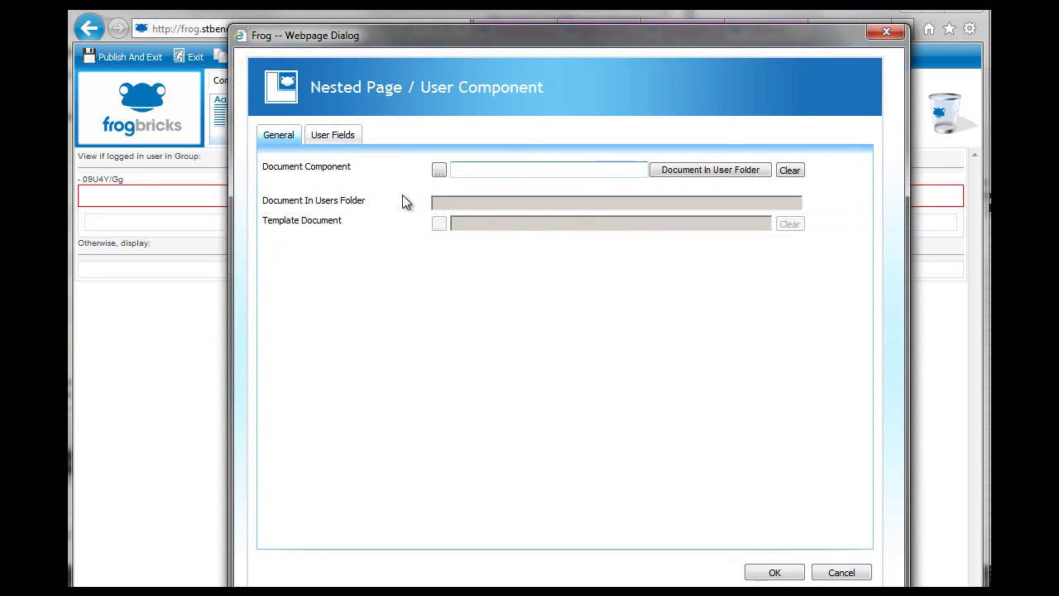
pyautogui.click(439, 170)
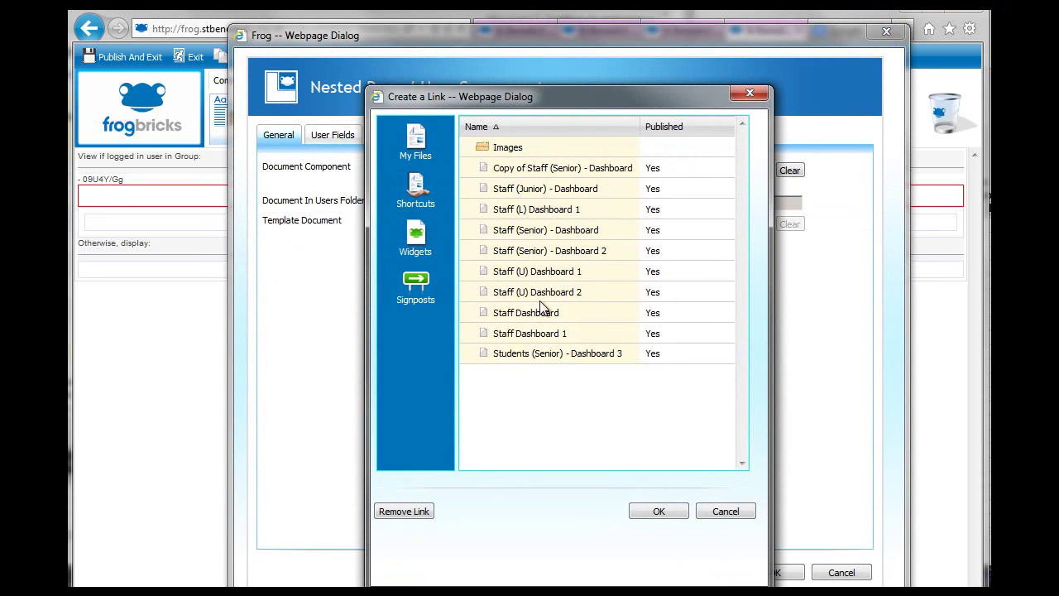
pyautogui.click(416, 199)
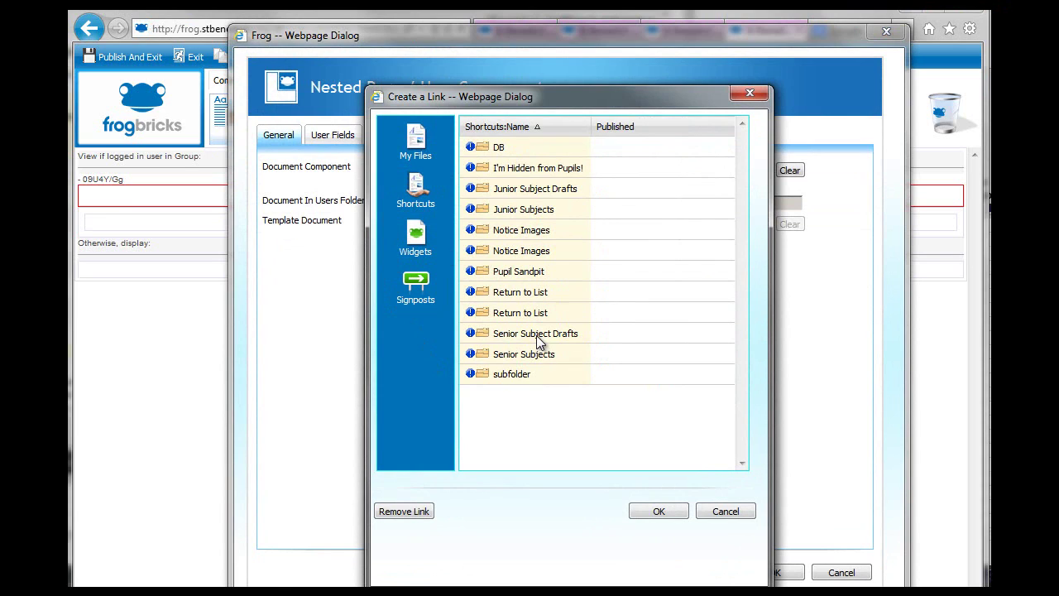
pyautogui.doubleClick(539, 340)
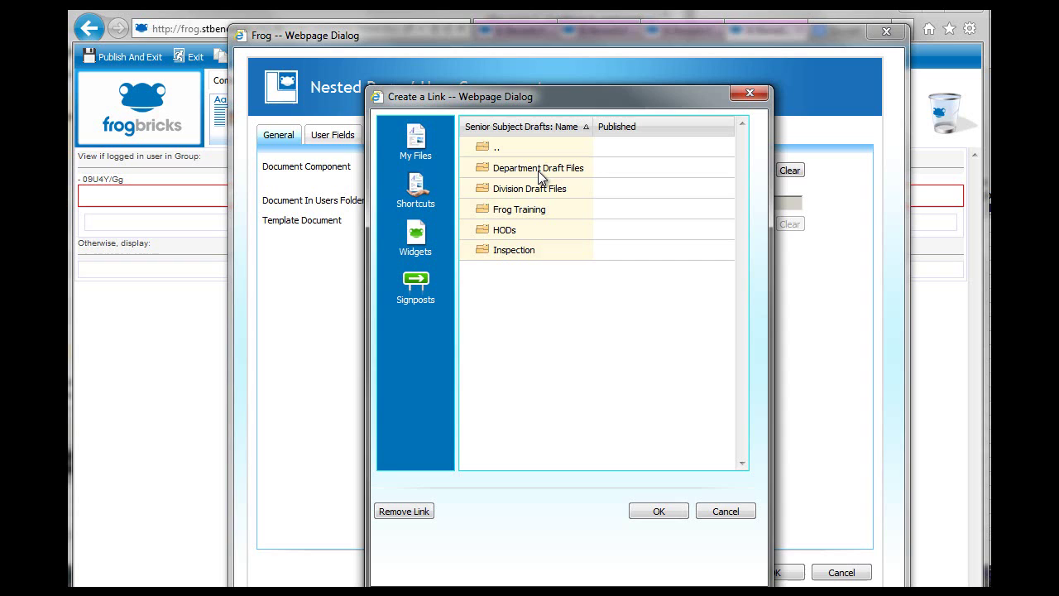
pyautogui.doubleClick(539, 173)
pyautogui.scroll(-5, 514, 239)
pyautogui.scroll(1, 517, 265)
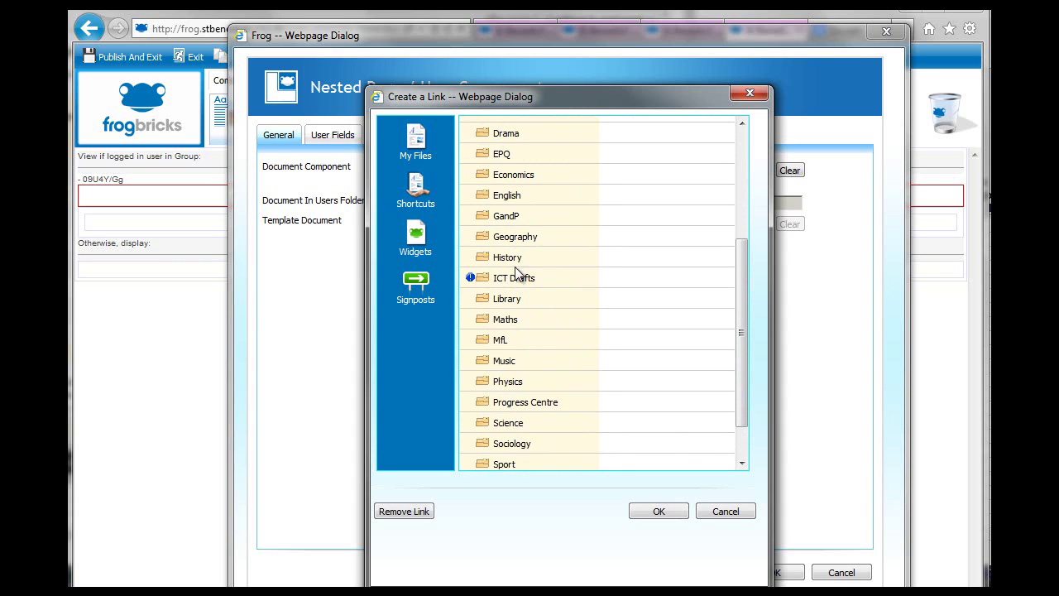
# Go through ICT Drafts > DB Drafts > ICT Website > Pages and nest the L4 ICT page.
pyautogui.doubleClick(519, 277)
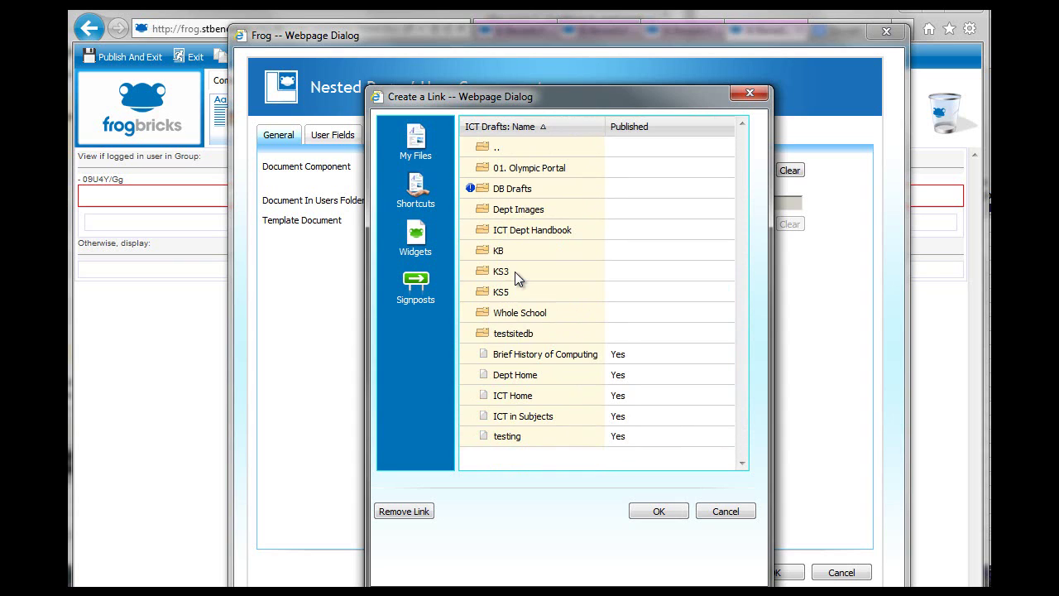
pyautogui.doubleClick(517, 187)
pyautogui.doubleClick(531, 190)
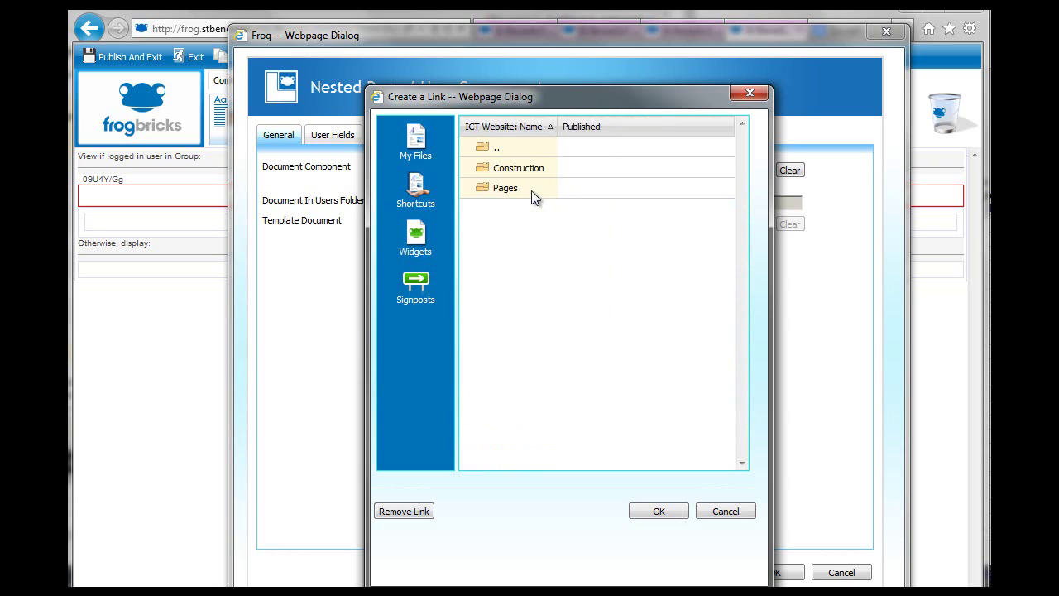
pyautogui.doubleClick(527, 188)
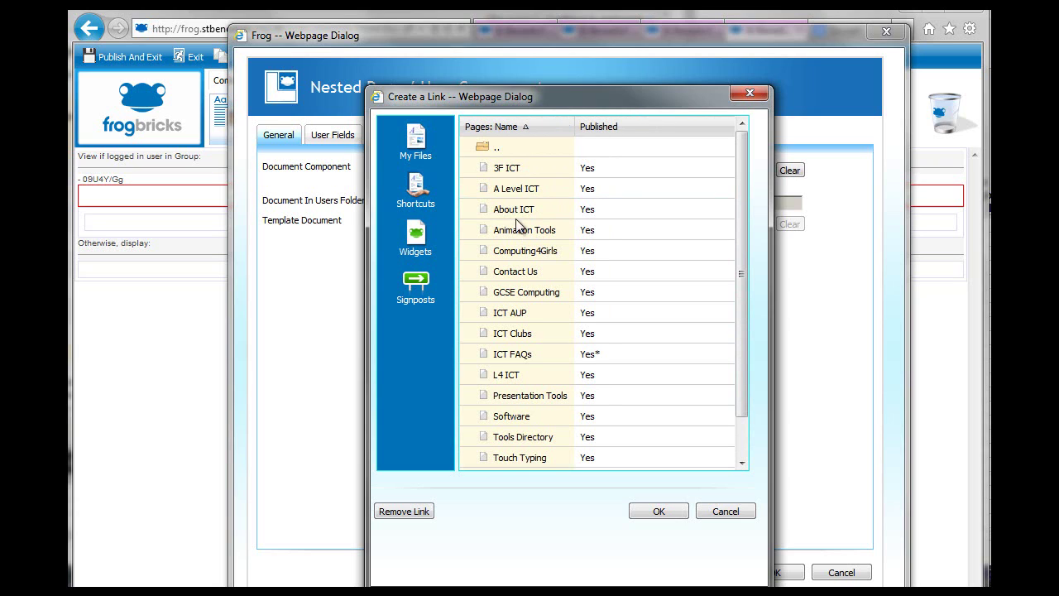
pyautogui.doubleClick(523, 374)
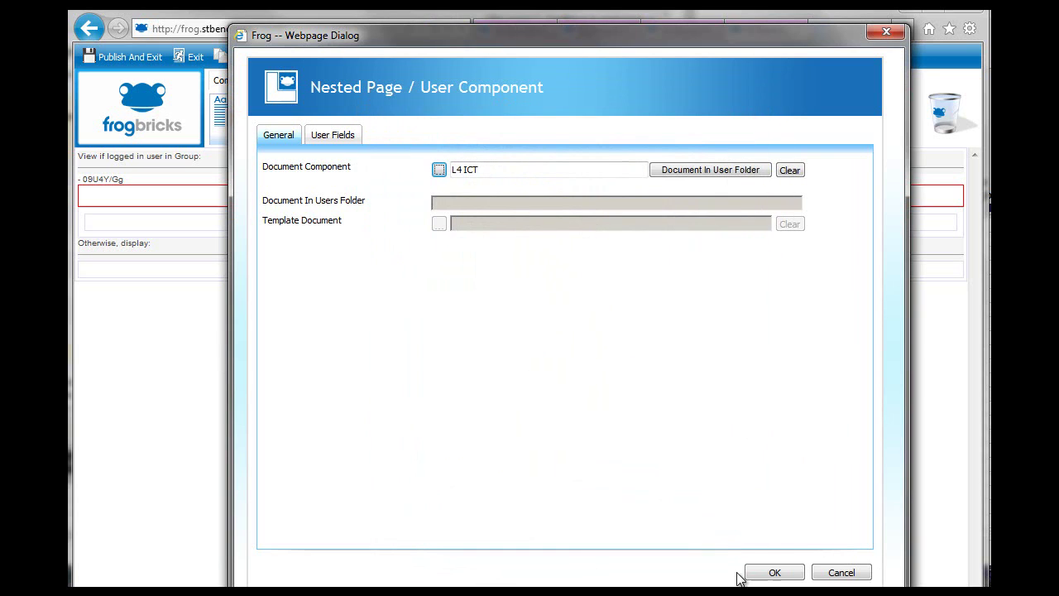
pyautogui.click(775, 572)
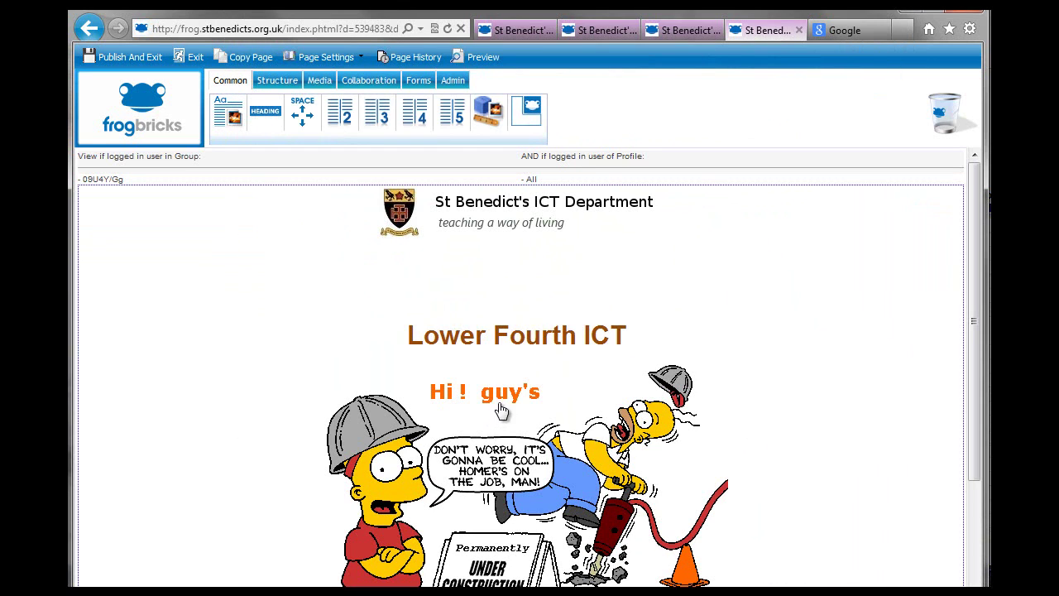
# Drop a Text and Pictures brick reading 'Nothing to see here' into the Otherwise, display area.
pyautogui.scroll(-3, 300, 335)
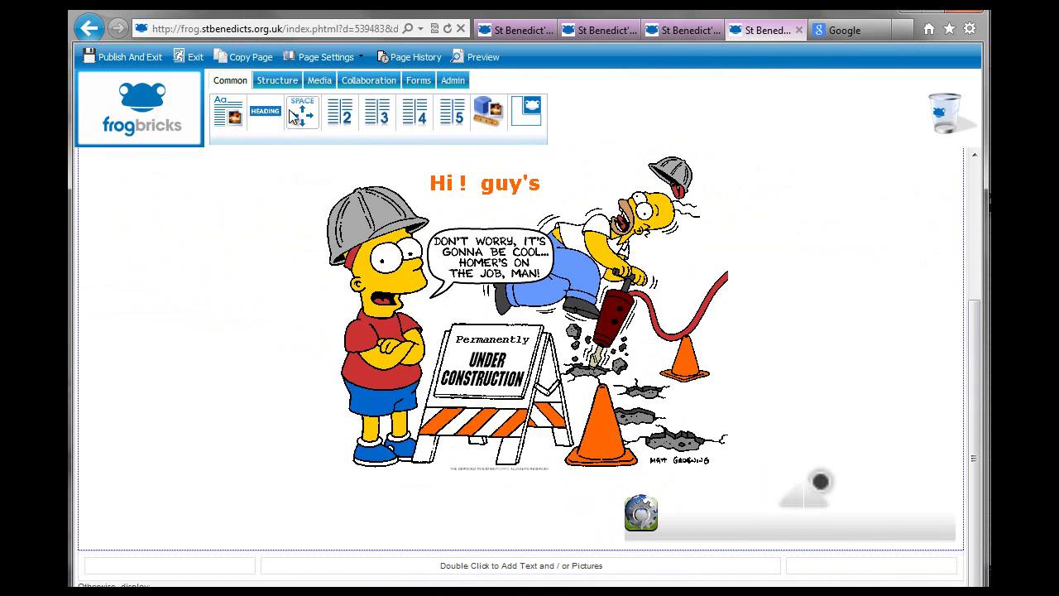
pyautogui.moveTo(228, 110); pyautogui.dragTo(214, 582)
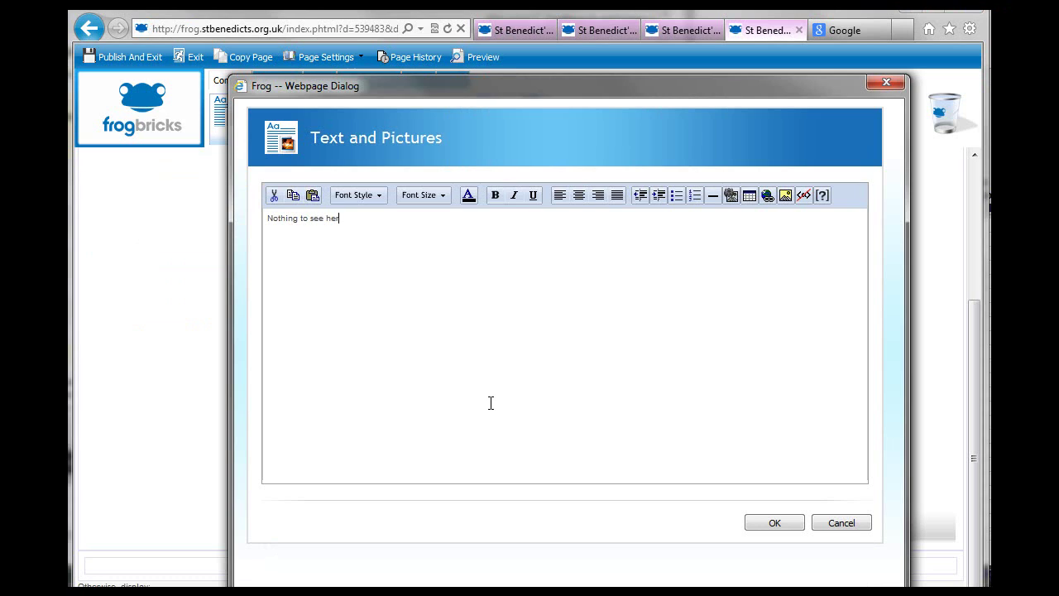
pyautogui.click(776, 523)
# Check the page with the 09U4Y/Gg If User Type brick in preview, then publish and exit.
pyautogui.click(477, 53)
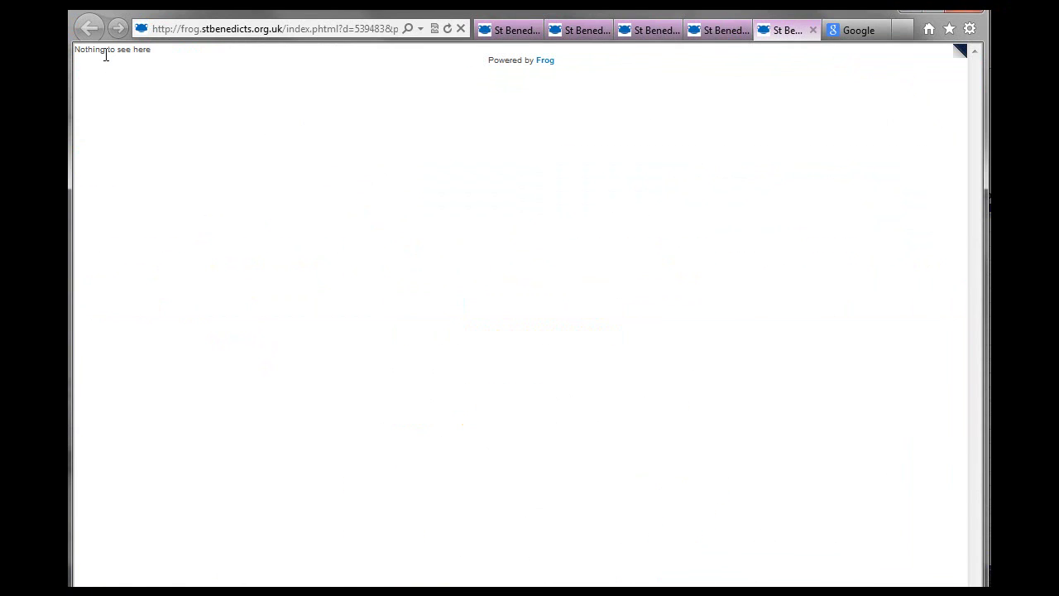
pyautogui.click(813, 32)
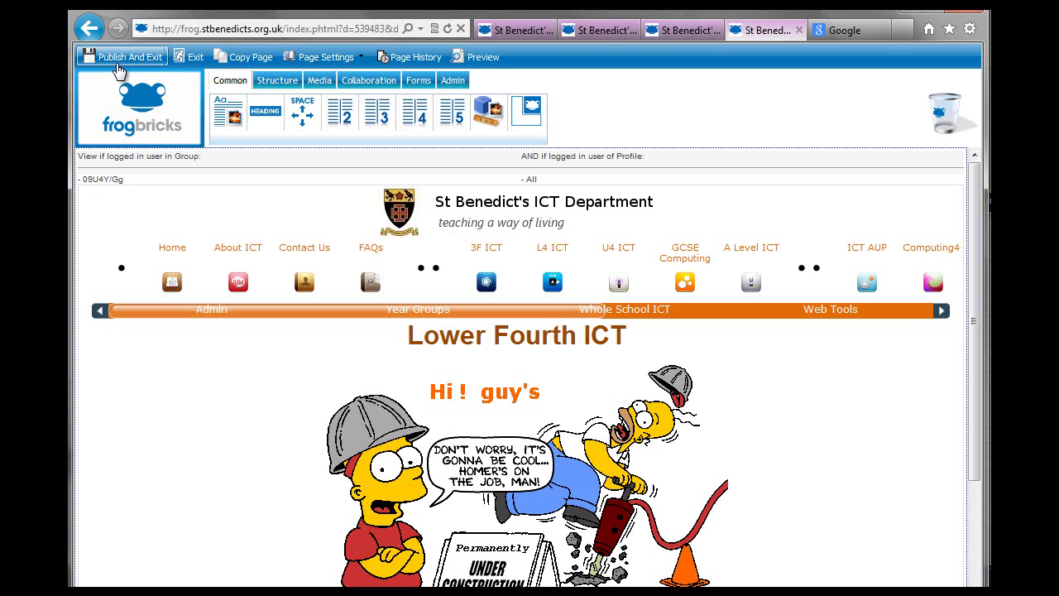
pyautogui.click(116, 66)
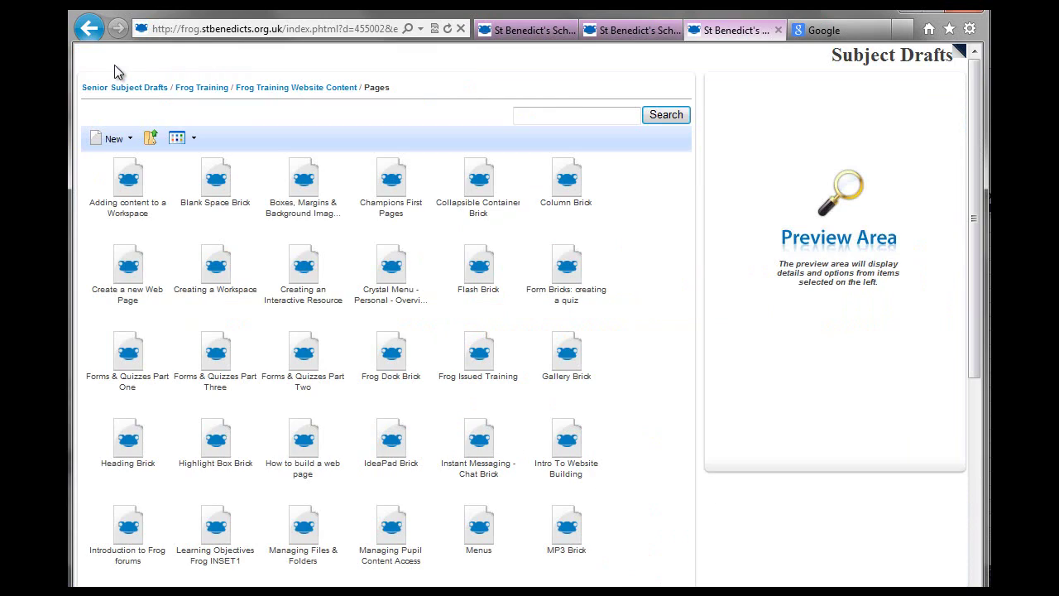